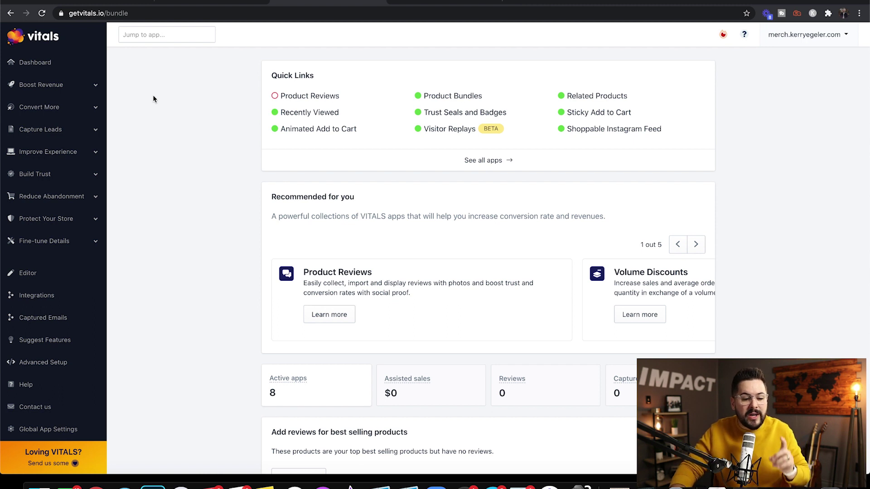
# Open the Recently Viewed settings in the Convert More group and review the display and translation options
pyautogui.click(97, 87)
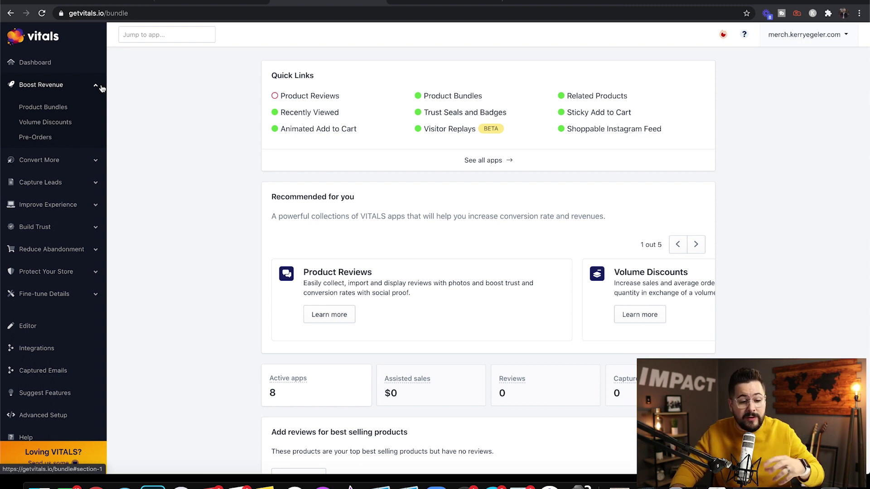
pyautogui.click(64, 85)
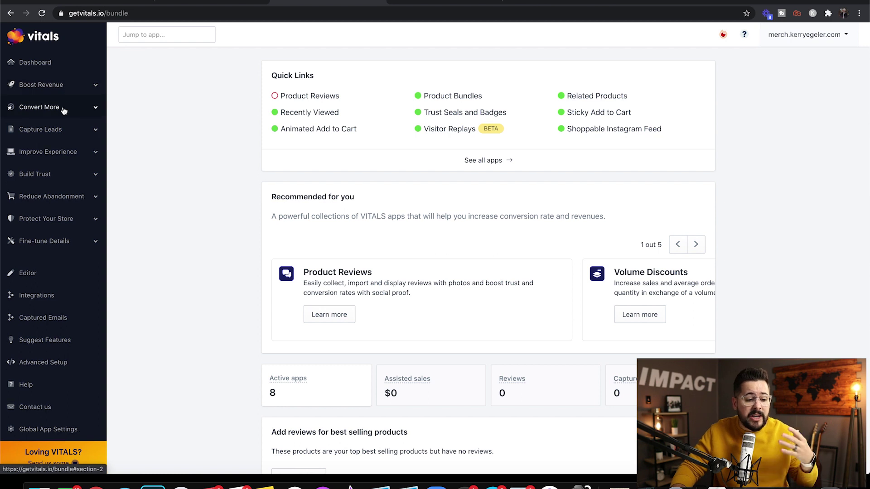
pyautogui.click(63, 108)
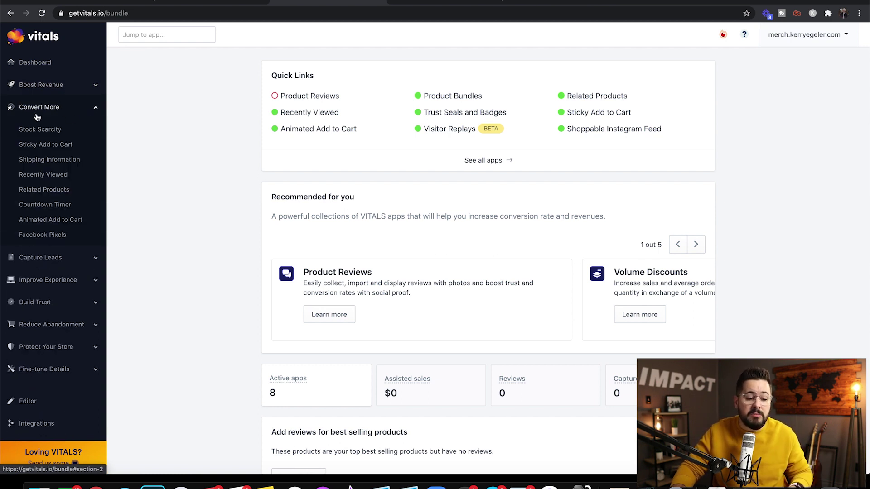
pyautogui.click(44, 178)
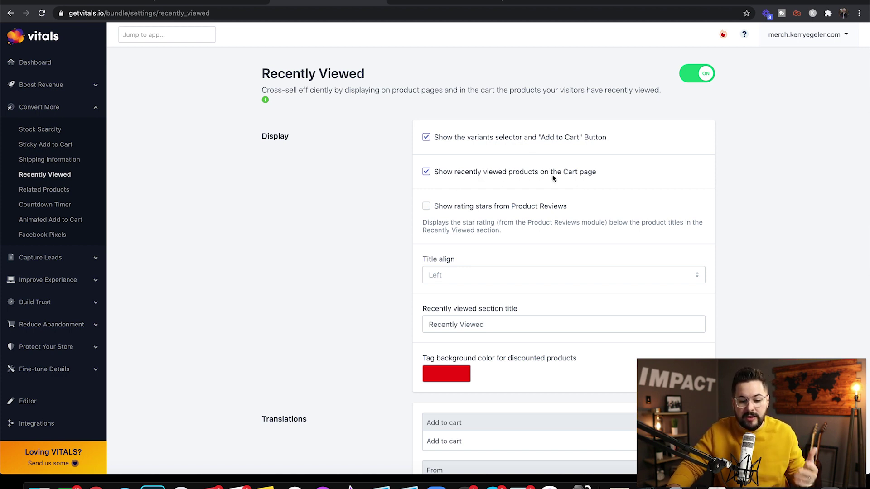
pyautogui.scroll(-3, 471, 183)
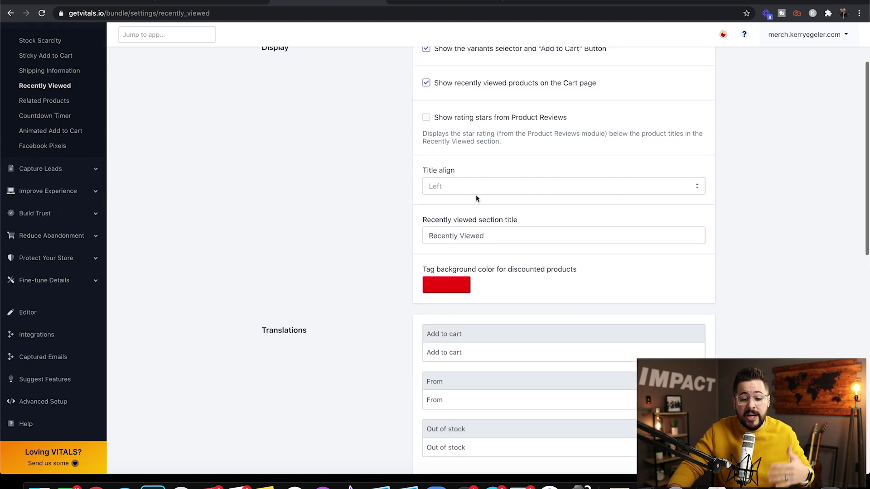
pyautogui.scroll(-3, 491, 265)
pyautogui.scroll(5, 491, 261)
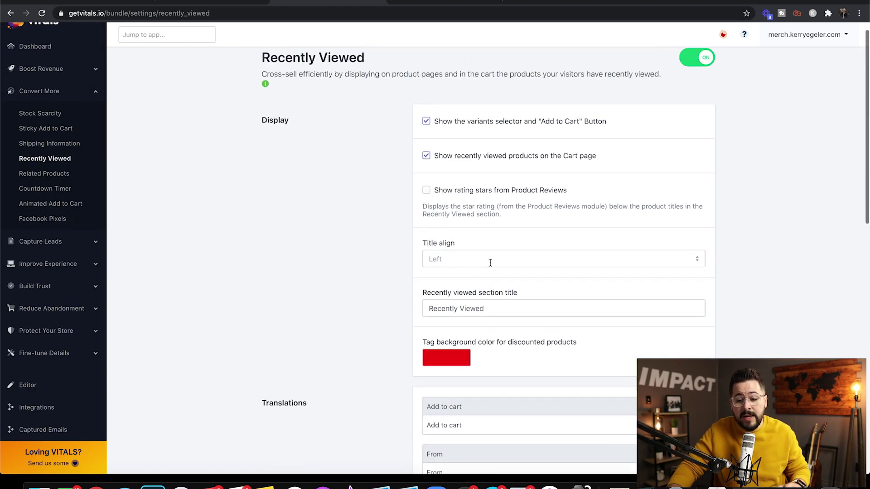
pyautogui.scroll(1, 491, 262)
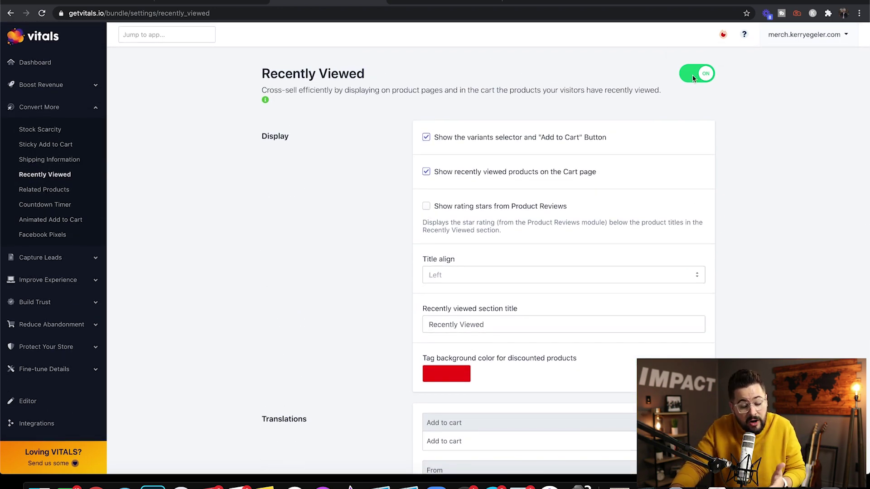
# Switch to the merch storefront, open the Imperfect Action Mask product page and examine its Recently Viewed section and variant choices
pyautogui.click(459, 2)
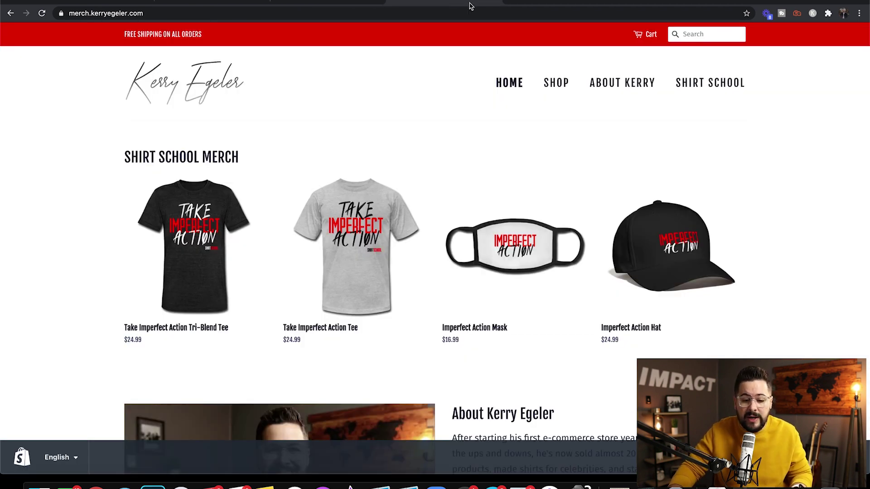
pyautogui.click(497, 252)
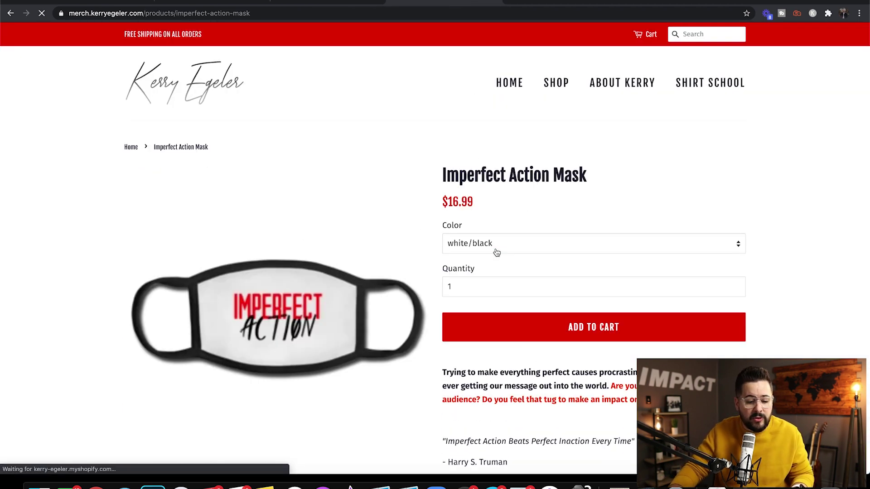
pyautogui.scroll(-4, 512, 252)
pyautogui.scroll(-15, 512, 253)
pyautogui.scroll(-5, 511, 250)
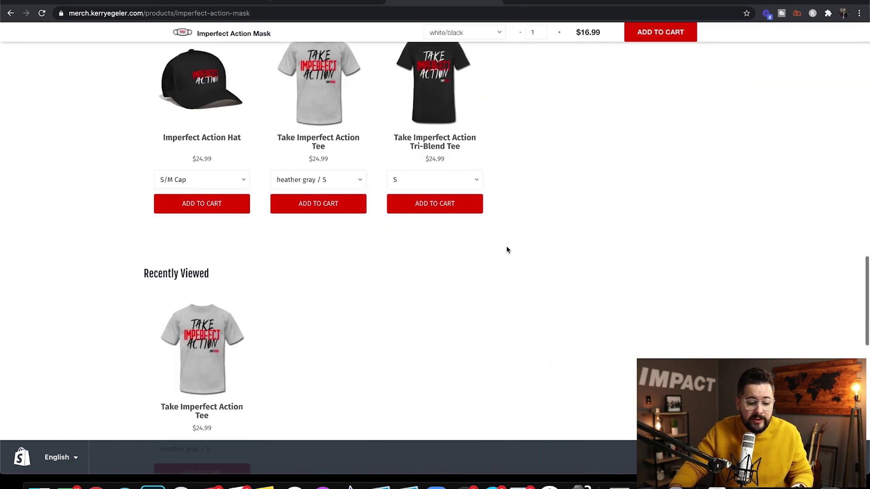
pyautogui.scroll(-2, 155, 373)
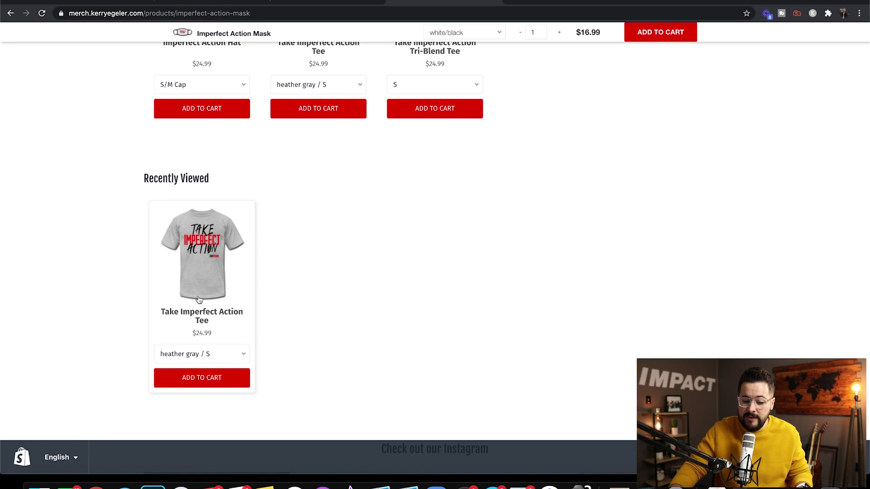
pyautogui.click(221, 353)
pyautogui.click(220, 354)
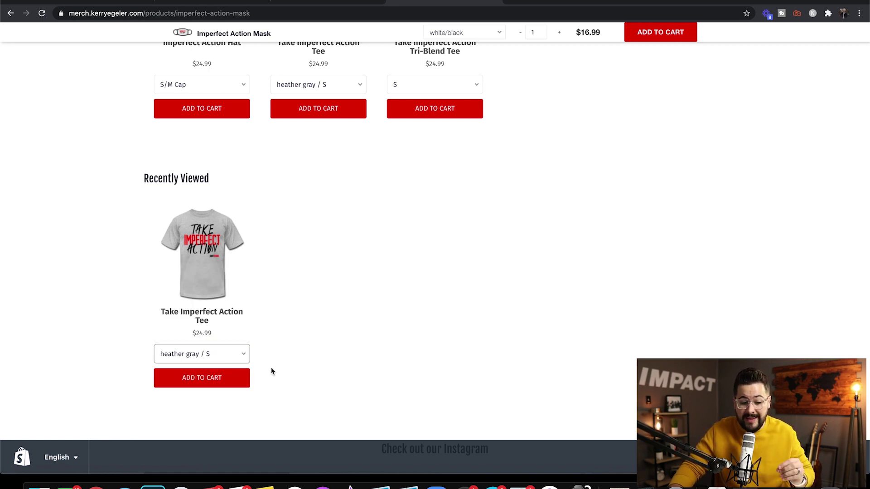
pyautogui.scroll(-1, 335, 329)
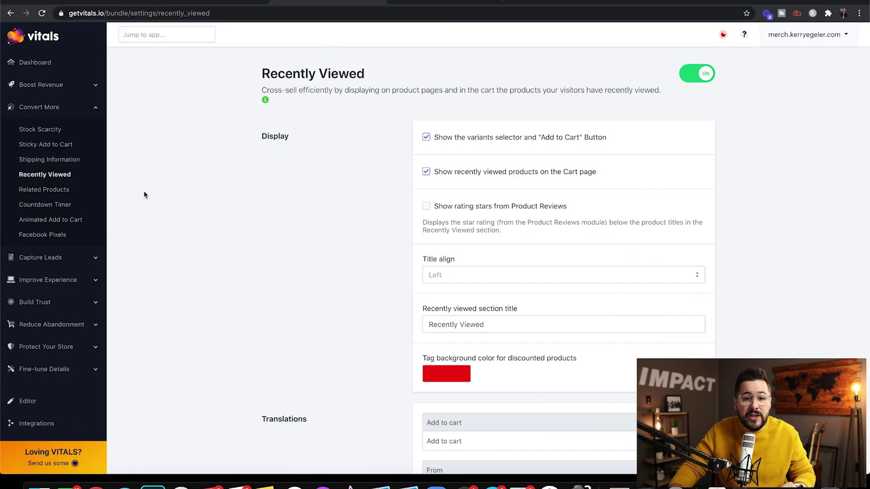
# Open the Related Products settings in Vitals and review the options, including the selection methods for products not in individual sets
pyautogui.click(62, 191)
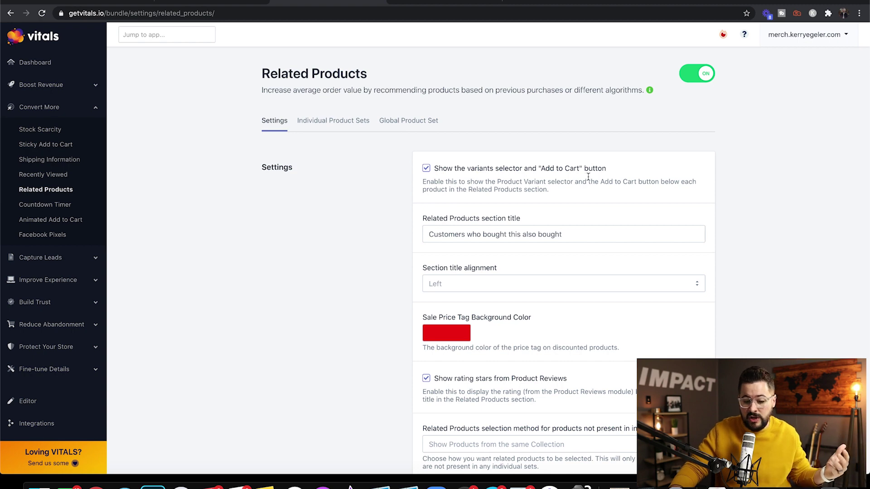
pyautogui.scroll(-2, 657, 190)
pyautogui.scroll(-6, 593, 208)
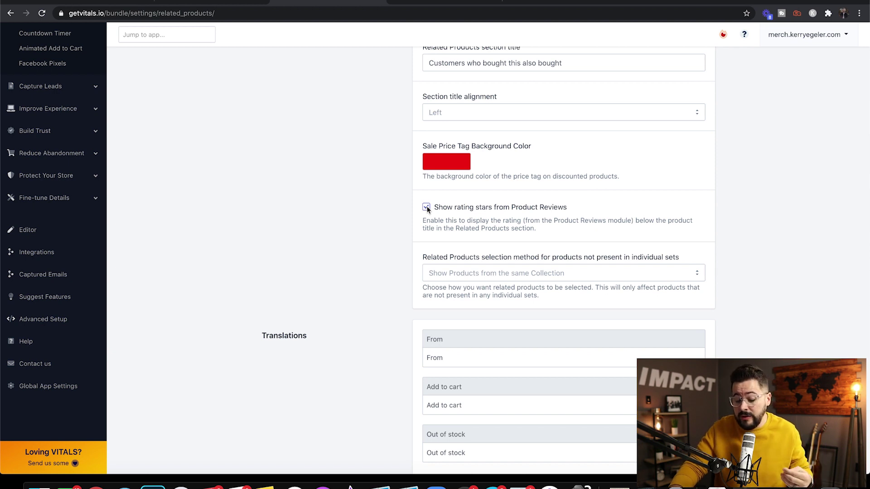
pyautogui.scroll(-1, 453, 227)
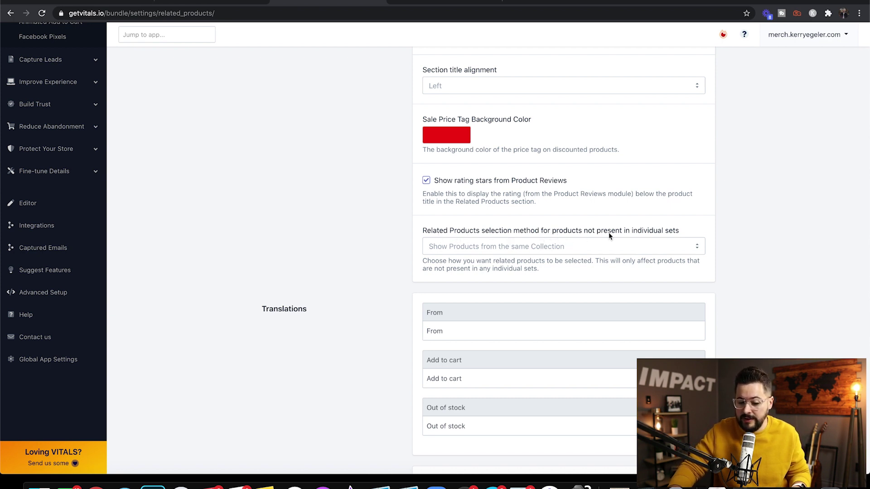
pyautogui.click(651, 246)
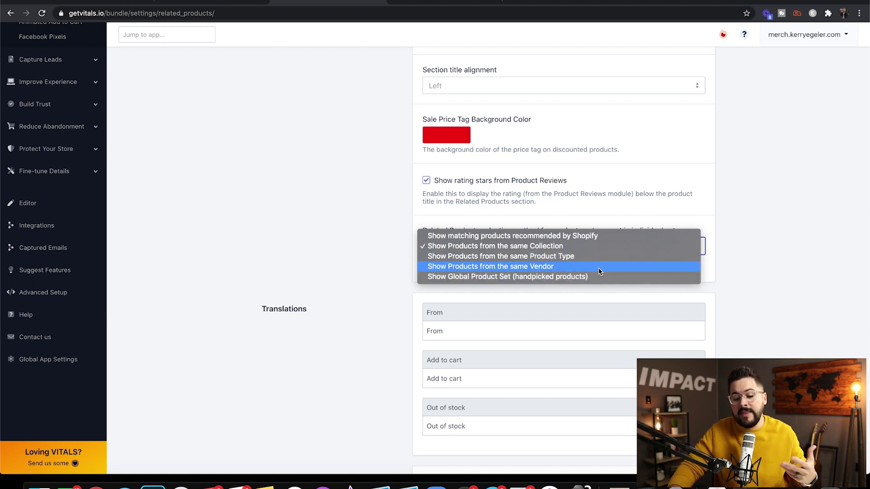
pyautogui.click(705, 247)
pyautogui.moveTo(627, 231); pyautogui.dragTo(727, 233)
pyautogui.click(727, 233)
pyautogui.scroll(5, 721, 259)
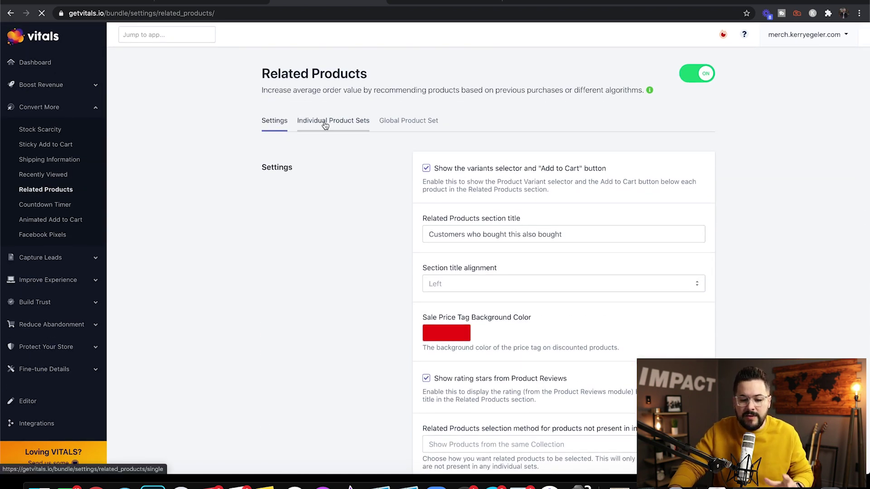
# View the Individual Product Sets of Related Products, then return to its general settings and recheck the available selection methods
pyautogui.click(325, 120)
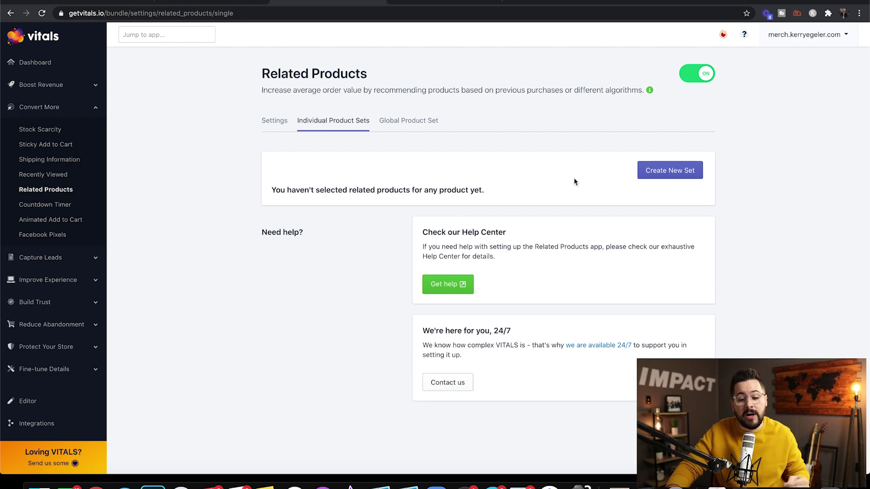
pyautogui.click(284, 121)
pyautogui.scroll(-6, 684, 272)
pyautogui.scroll(2, 684, 271)
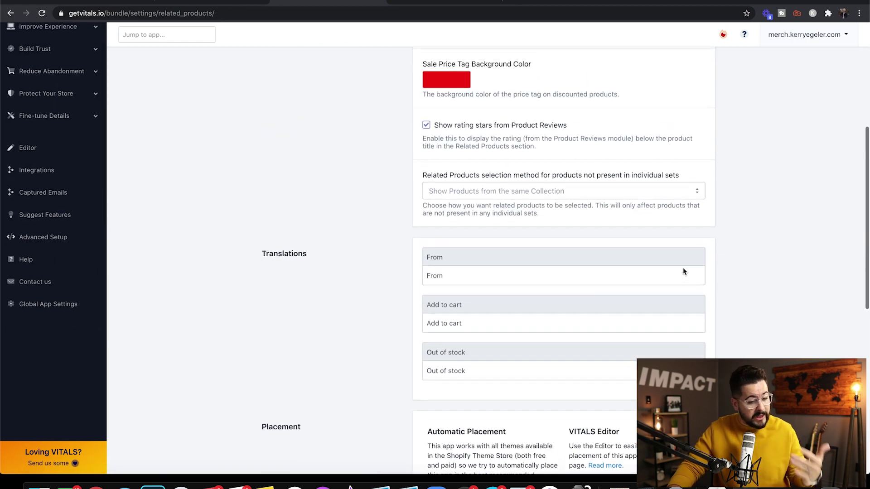
pyautogui.click(681, 250)
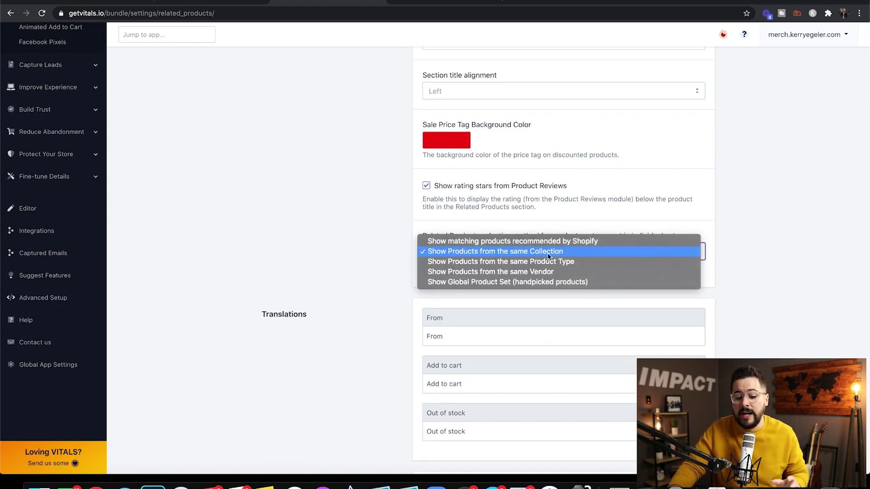
pyautogui.click(741, 254)
pyautogui.scroll(5, 732, 256)
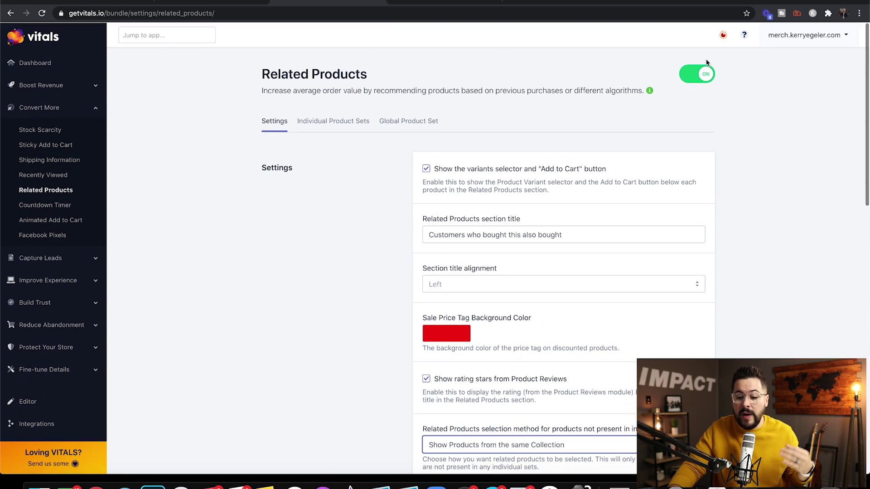
# Switch to the storefront's Imperfect Action Mask page and inspect the "Customers who bought this also bought" section and the rest of the page
pyautogui.click(456, 6)
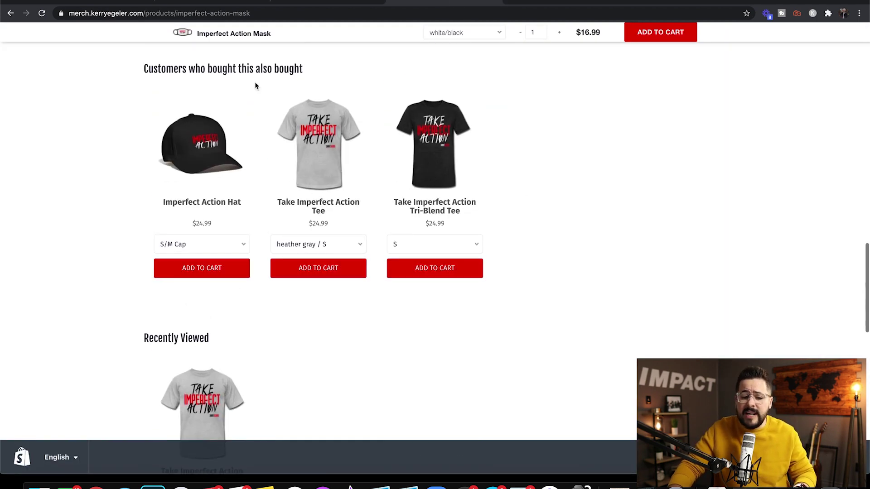
pyautogui.scroll(3, 290, 236)
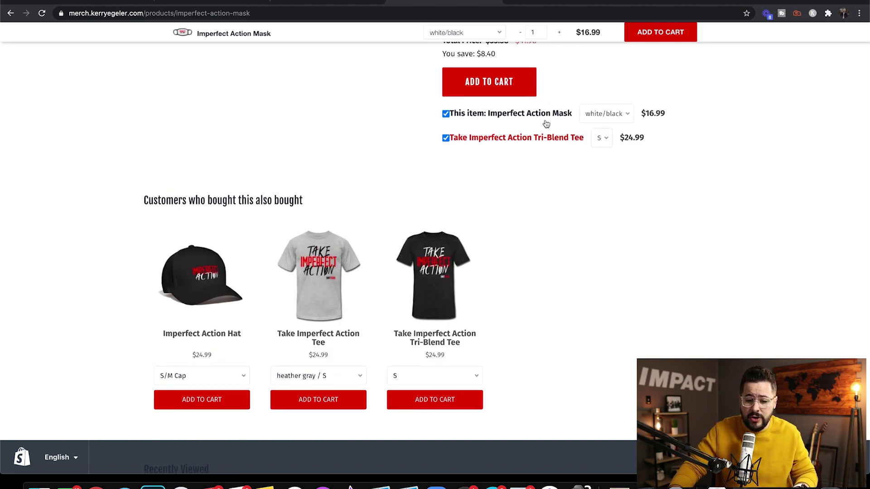
pyautogui.scroll(9, 545, 145)
pyautogui.scroll(-9, 545, 145)
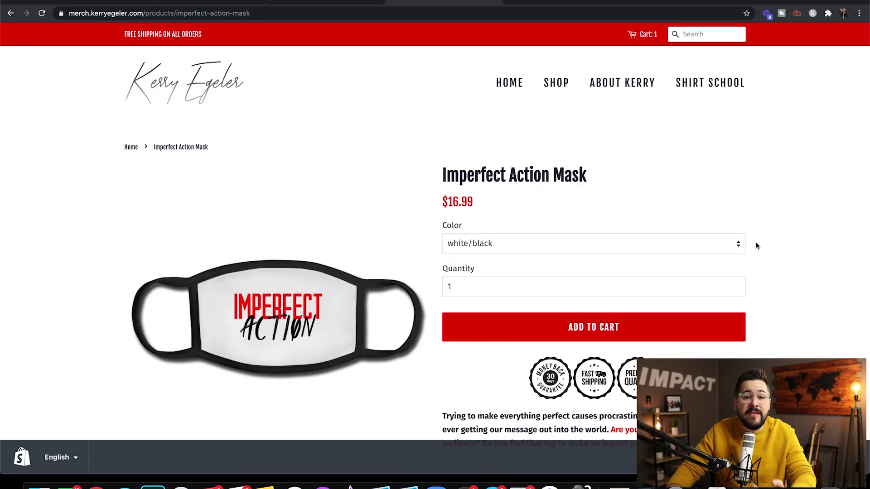
# Examine the mask page's 20% off bundle offer together with the related products and Recently Viewed sections beneath it
pyautogui.scroll(-20, 757, 246)
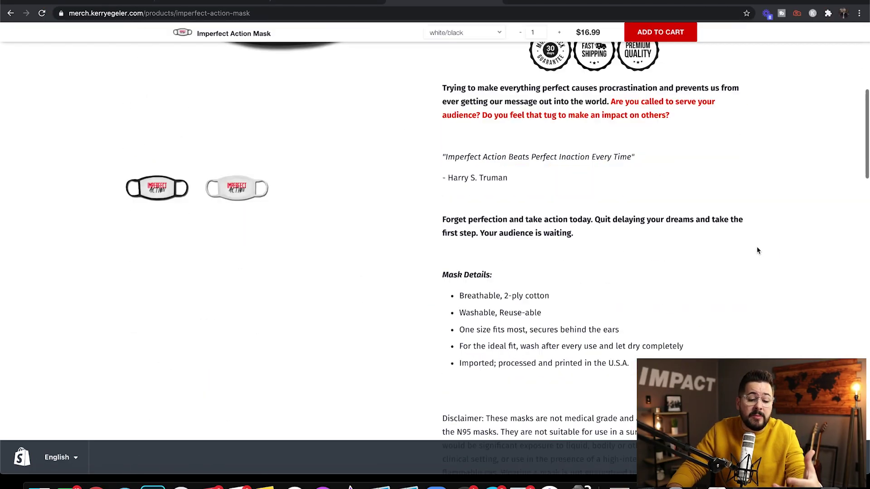
pyautogui.scroll(-1, 526, 319)
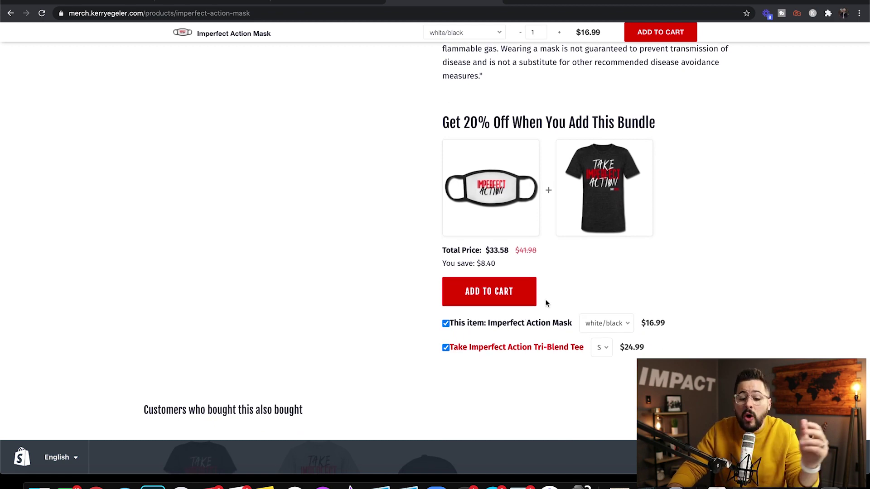
pyautogui.scroll(-6, 548, 303)
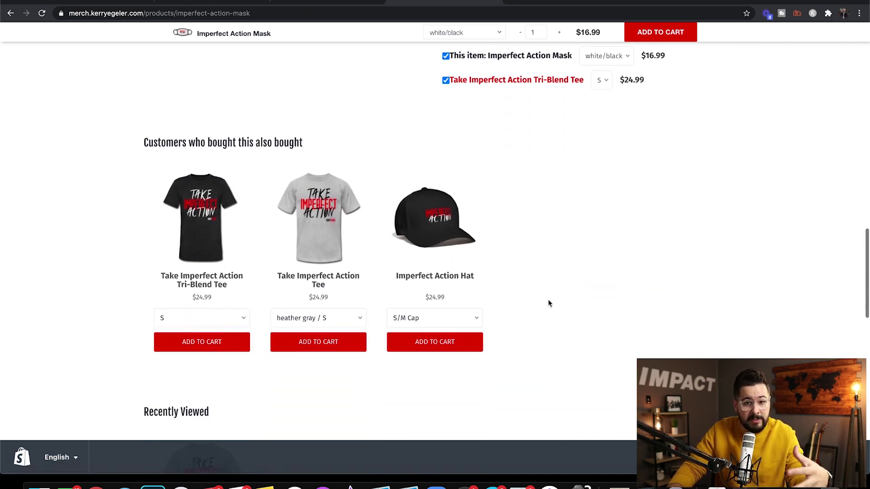
pyautogui.scroll(-3, 551, 300)
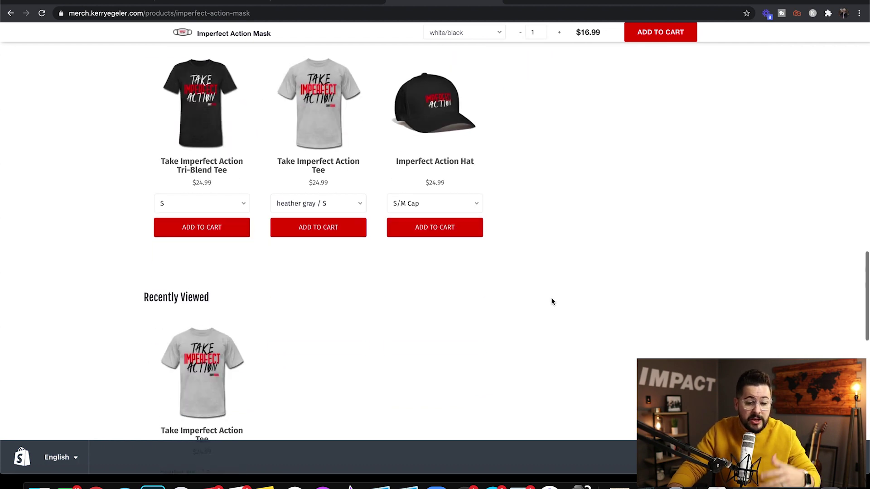
pyautogui.scroll(6, 716, 173)
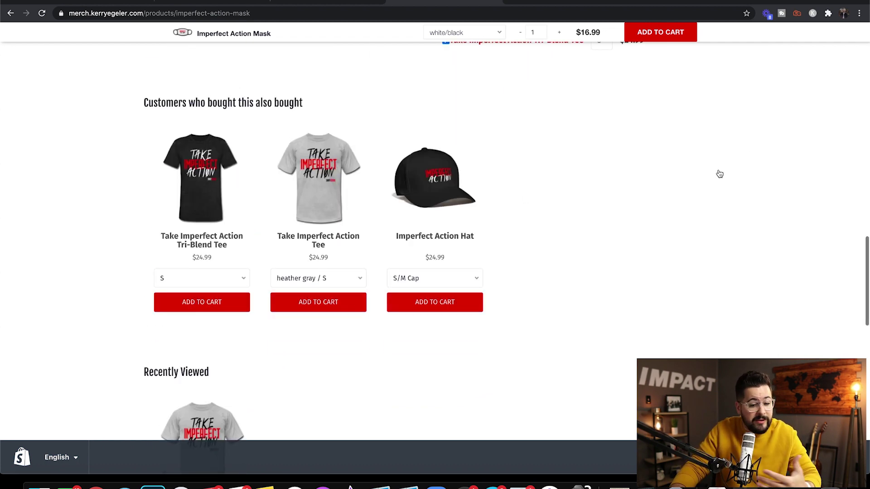
pyautogui.scroll(3, 702, 174)
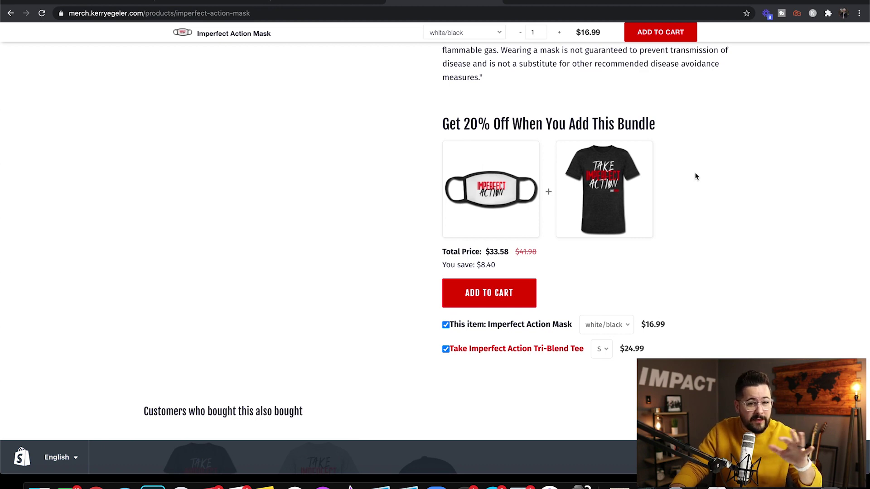
pyautogui.scroll(-1, 696, 176)
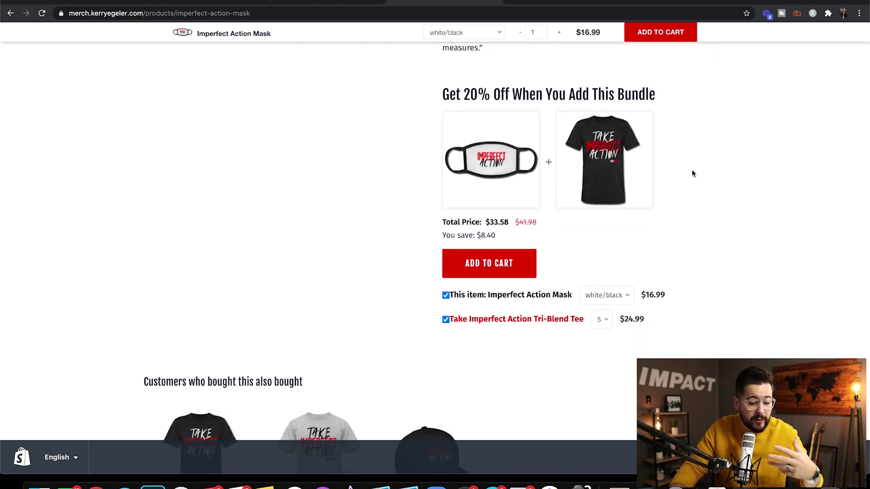
pyautogui.scroll(2, 663, 227)
pyautogui.scroll(-7, 662, 231)
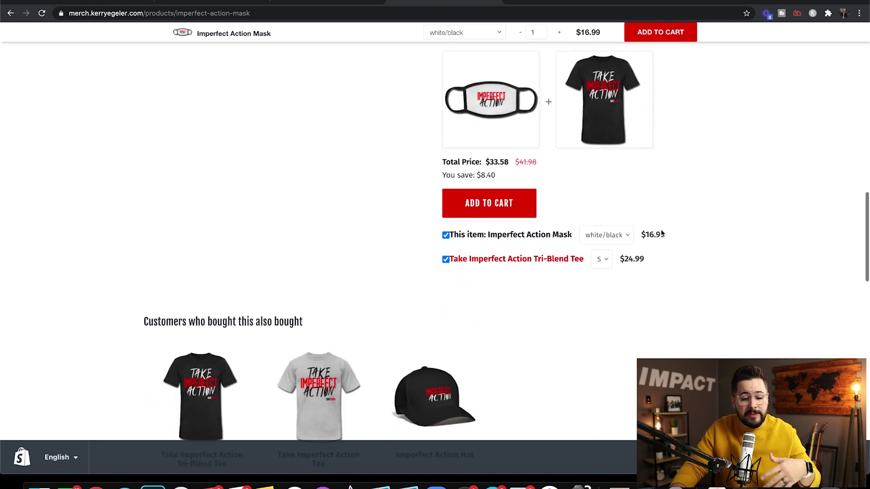
pyautogui.scroll(-1, 662, 233)
pyautogui.scroll(5, 661, 233)
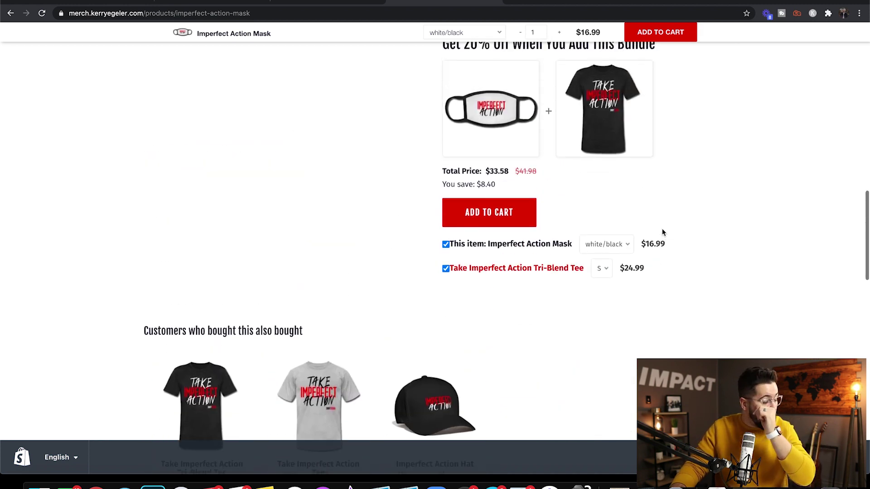
pyautogui.scroll(2, 663, 232)
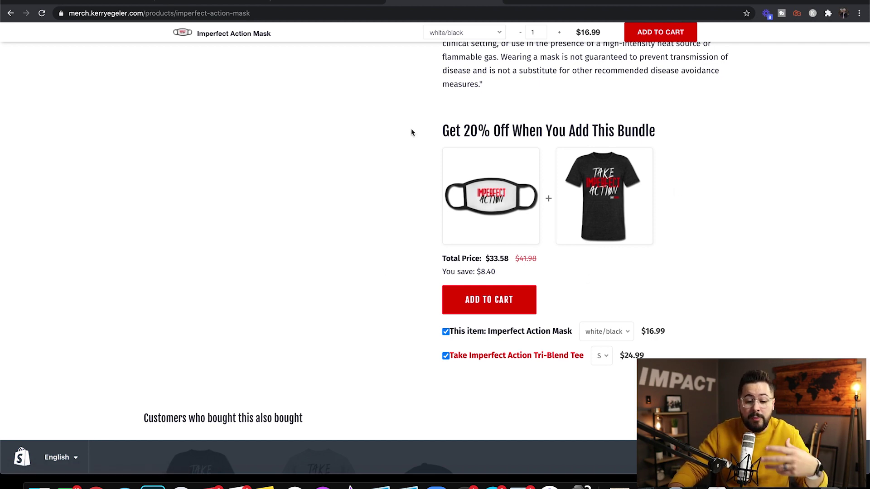
# Scan the product sections beneath the mask page's bundle offer, and open the Visitor Replays recordings in Vitals
pyautogui.scroll(-5, 400, 237)
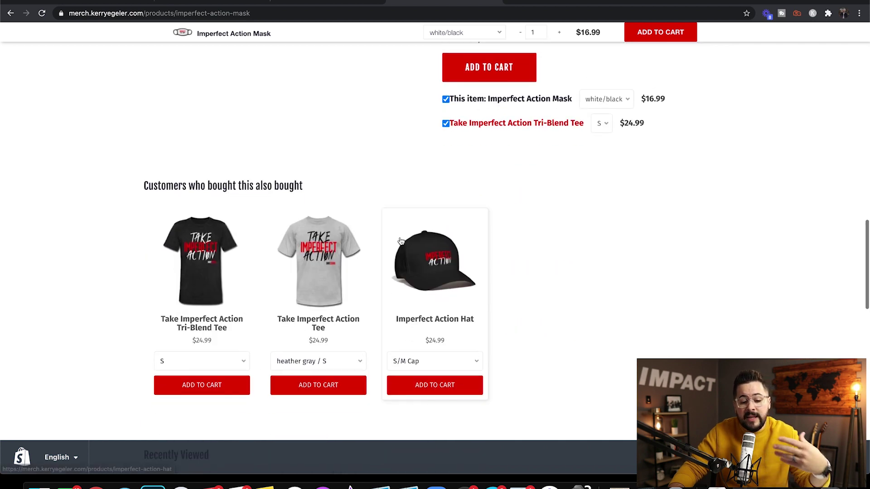
pyautogui.scroll(-3, 543, 286)
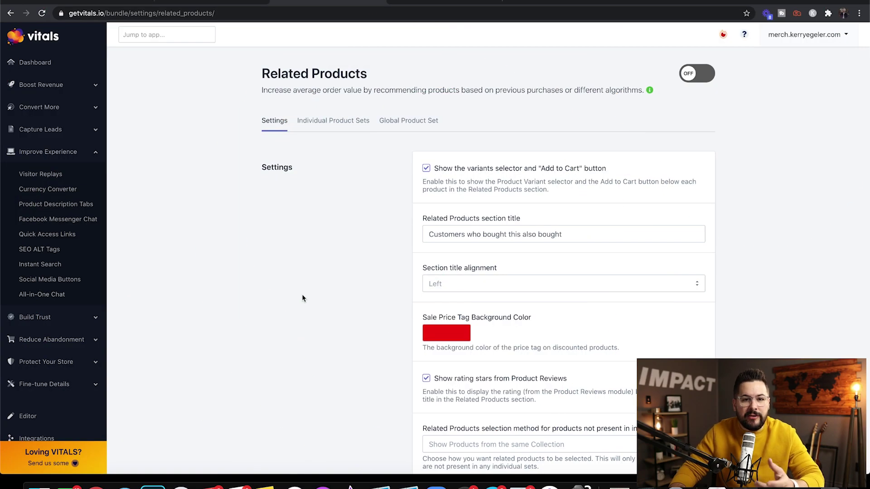
pyautogui.click(57, 174)
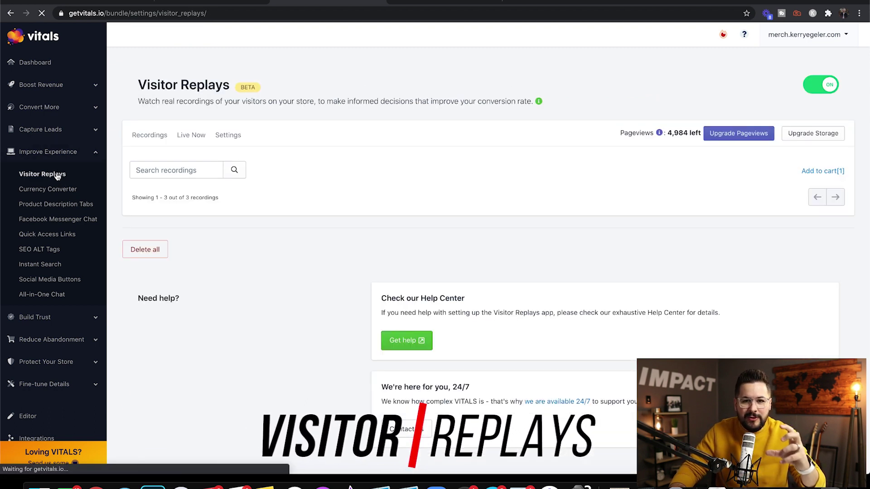
pyautogui.moveTo(451, 192)
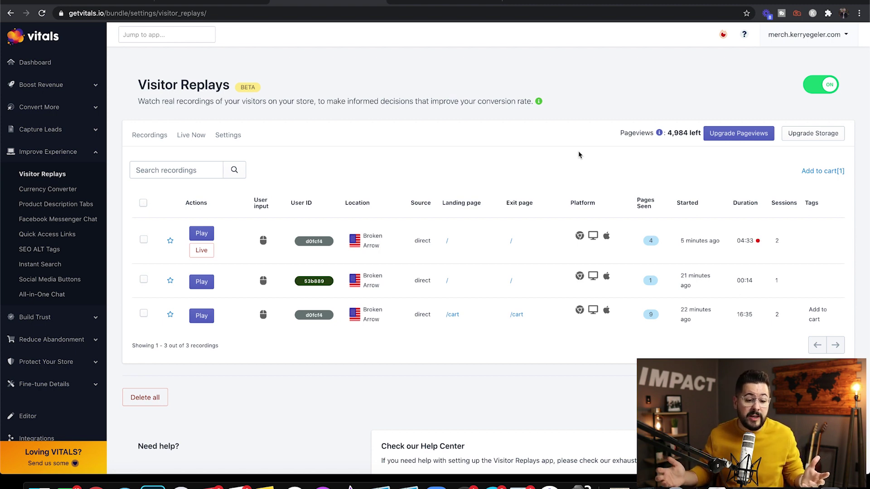
# Switch to the Lucky Orange Heatmaps & Replay listing in the Shopify App Store and check its pricing for comparison
pyautogui.click(126, 3)
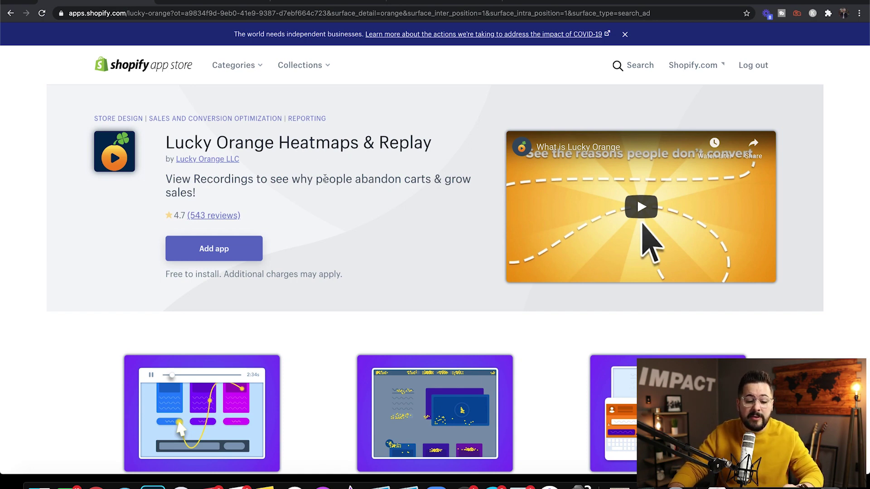
pyautogui.scroll(-2, 324, 178)
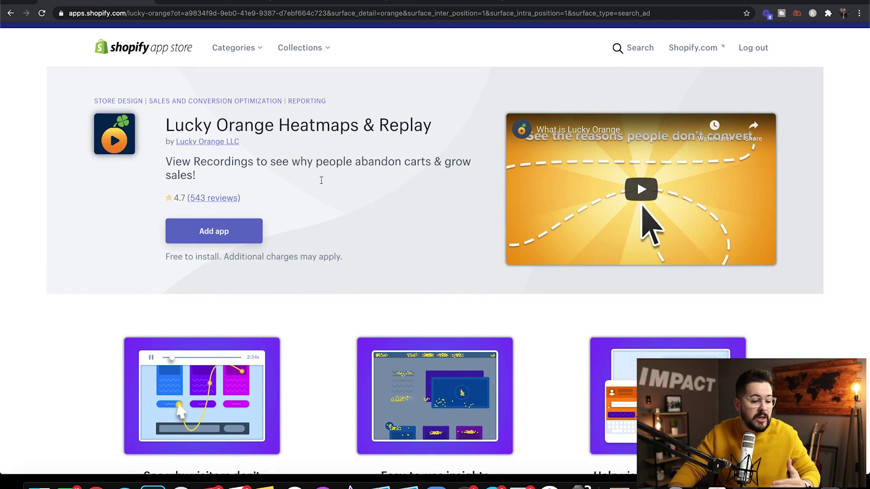
pyautogui.scroll(-10, 323, 186)
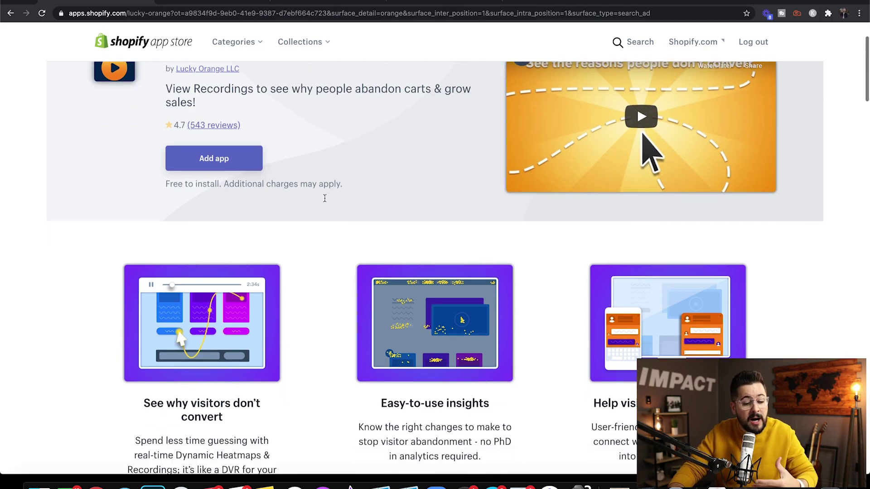
pyautogui.scroll(-10, 325, 198)
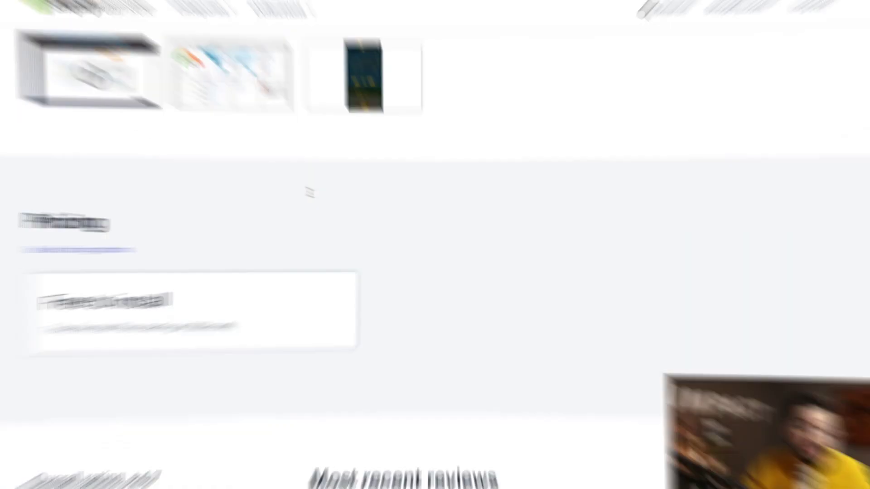
pyautogui.scroll(4, 325, 202)
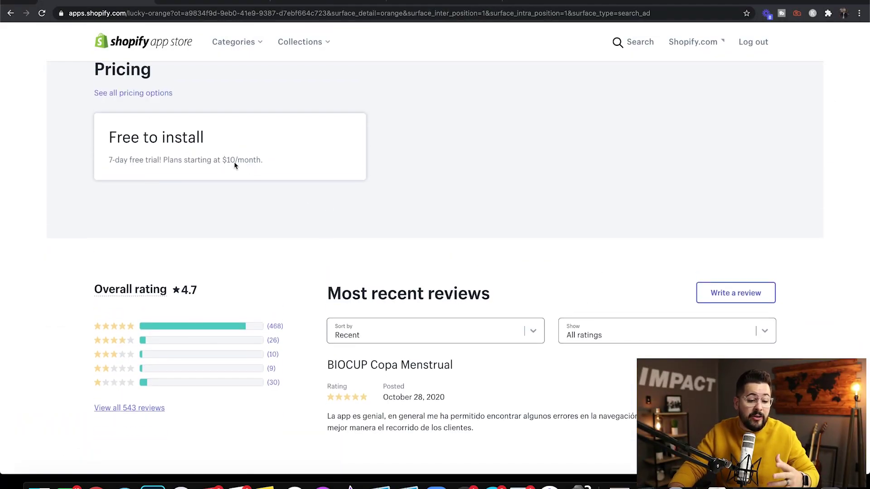
pyautogui.moveTo(217, 160); pyautogui.dragTo(313, 162)
pyautogui.click(313, 162)
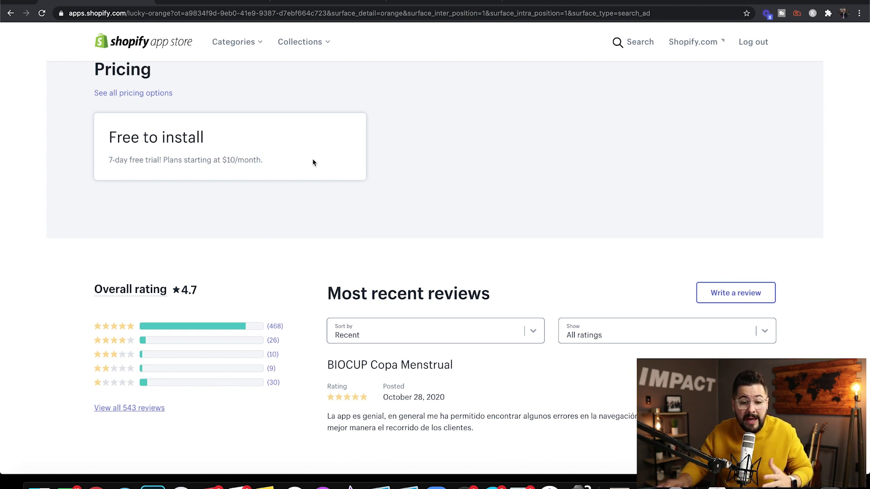
# Open the merch store's home page in a new incognito window to start a separate visitor session
pyautogui.click(334, 2)
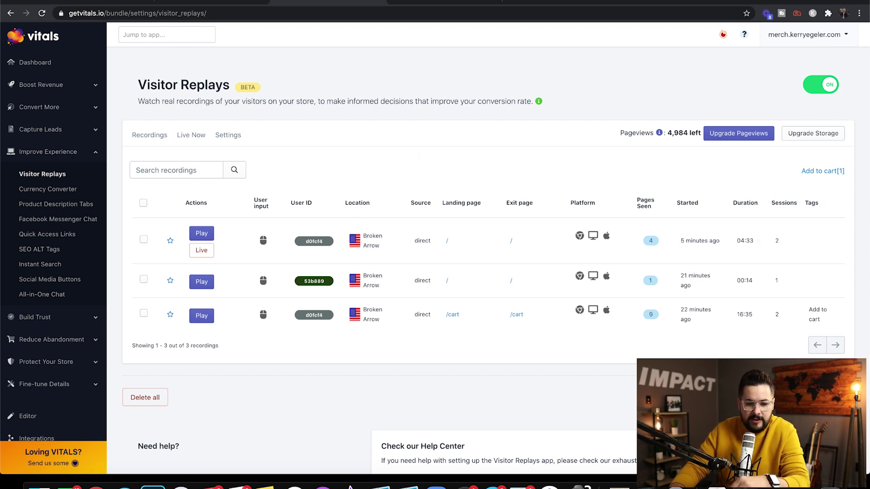
pyautogui.click(448, 2)
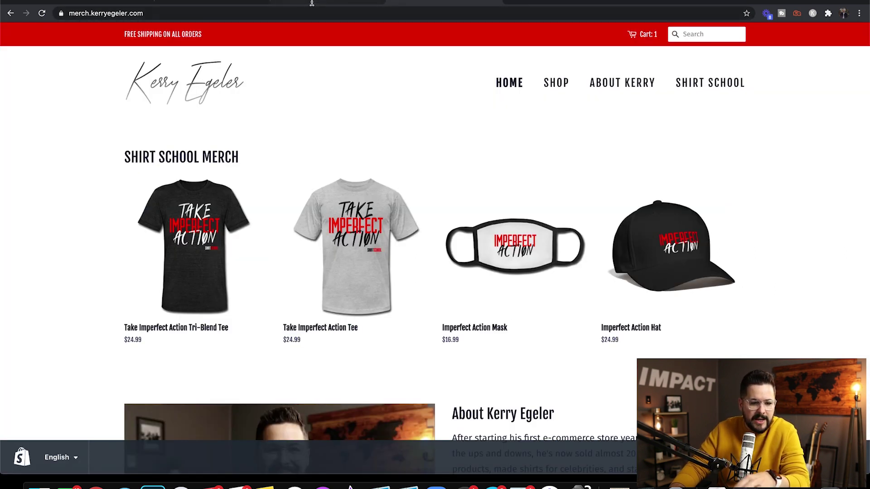
pyautogui.click(68, 1)
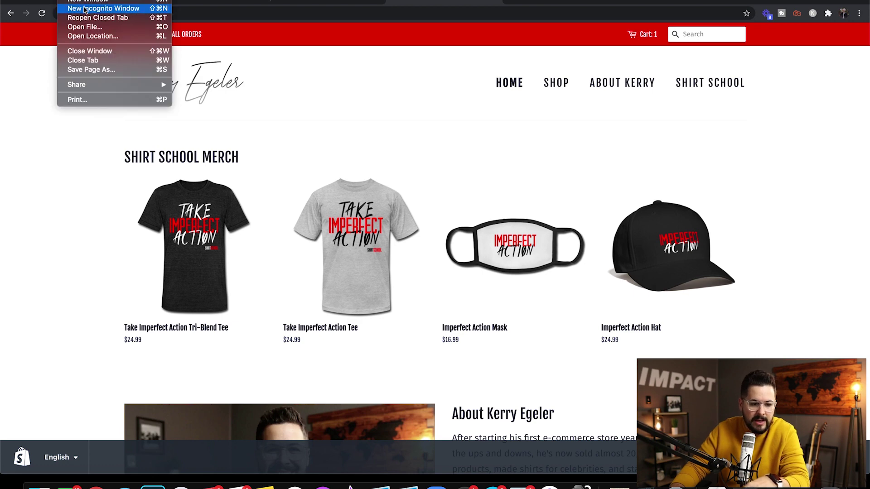
pyautogui.click(84, 9)
pyautogui.write('merch.kerryegeler.com')
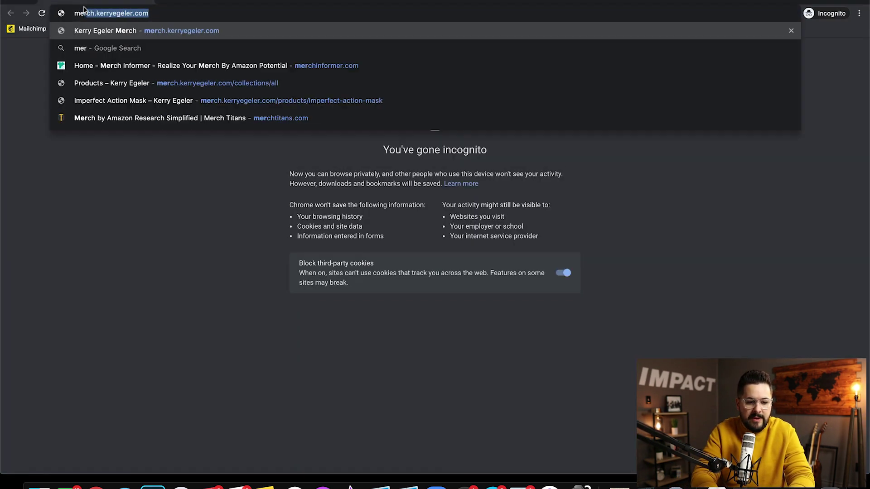
pyautogui.press('Return')
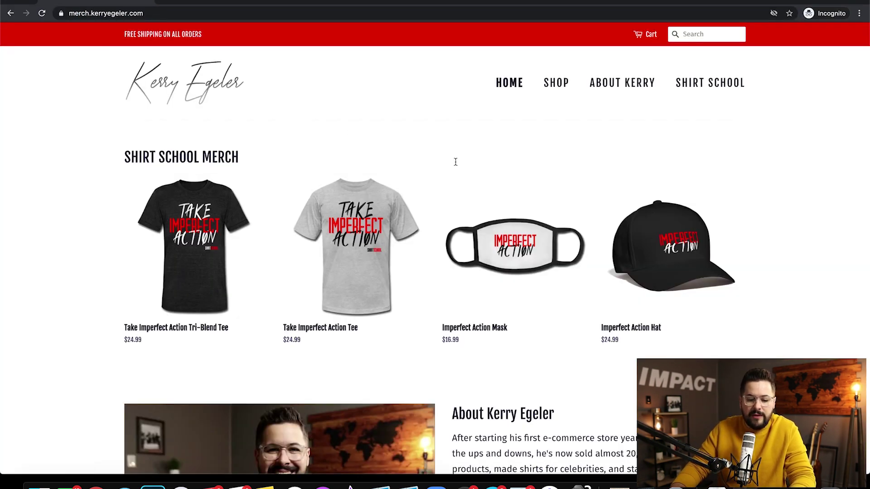
# Add one Take Imperfect Action Tee in heather gray, size S, to the cart and view the cart page
pyautogui.click(347, 243)
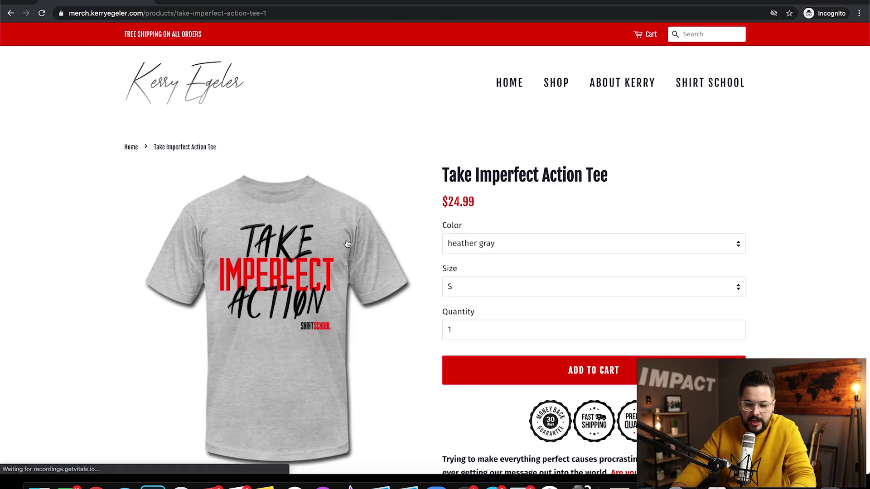
pyautogui.scroll(-2, 346, 244)
pyautogui.click(531, 316)
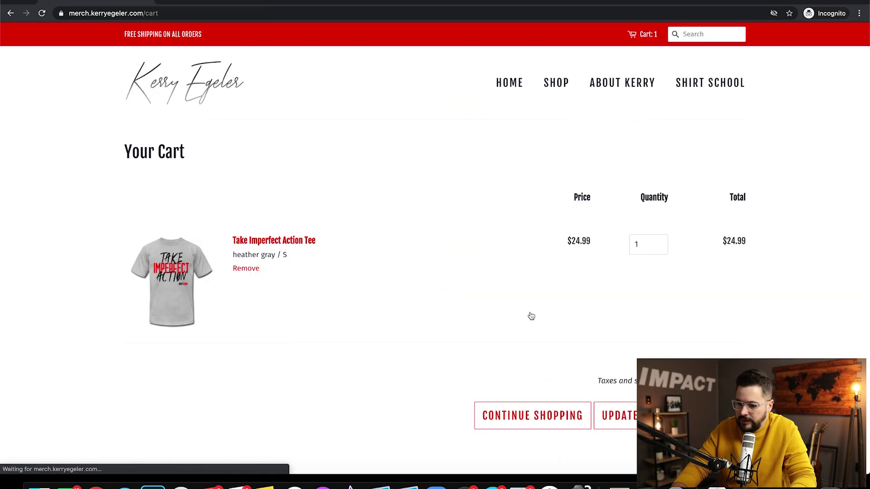
pyautogui.scroll(-1, 587, 331)
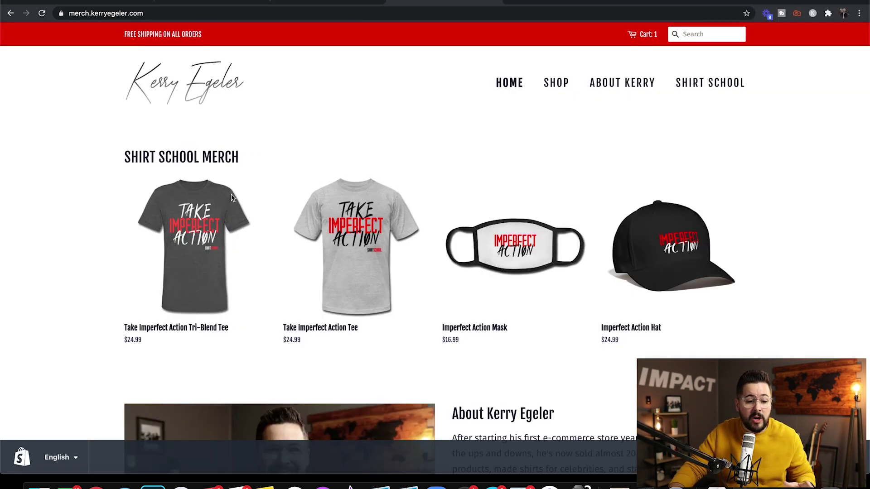
# Return to Visitor Replays in Vitals and refresh the list of recordings to check the newest session's details
pyautogui.click(315, 4)
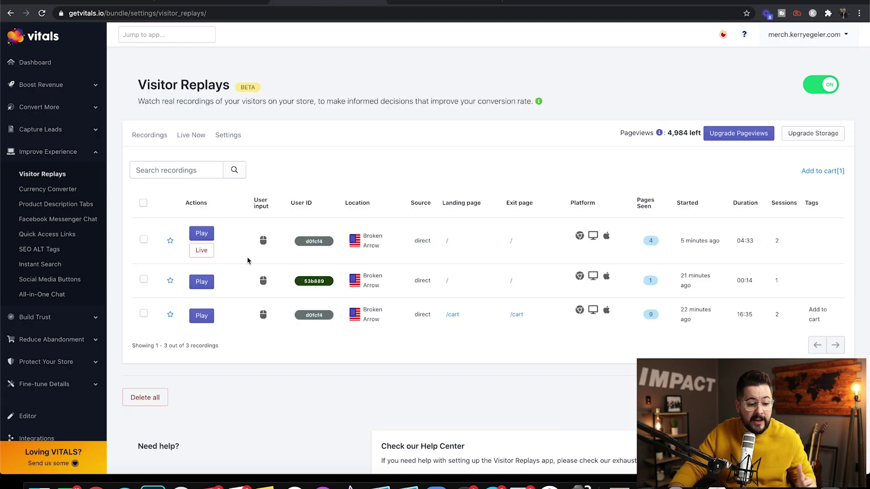
pyautogui.click(41, 13)
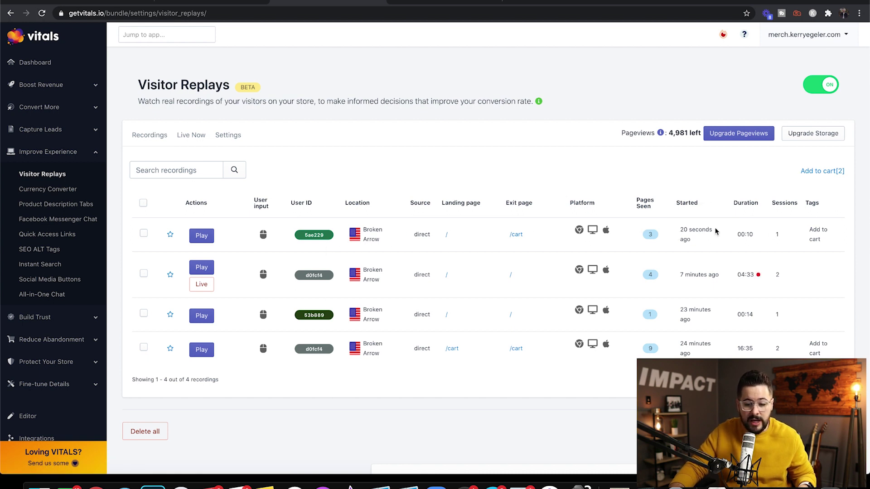
pyautogui.moveTo(710, 236)
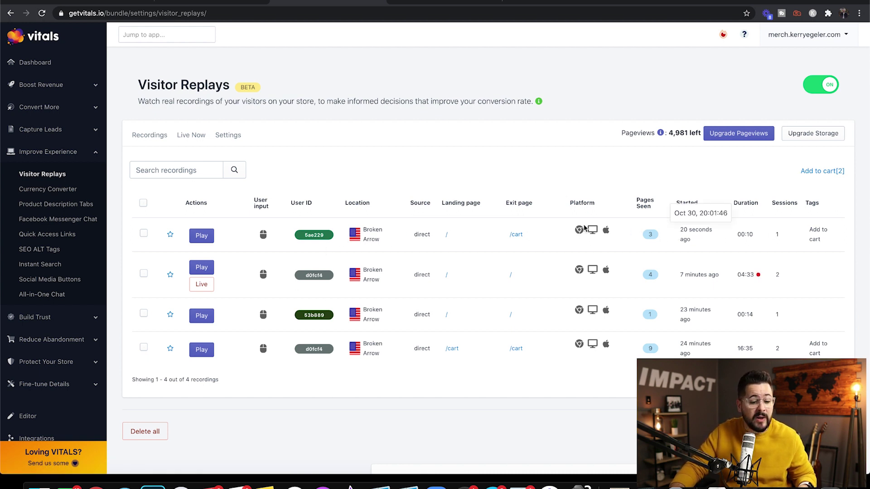
# Play the newest visitor recording and watch the replay of the cart page
pyautogui.click(202, 237)
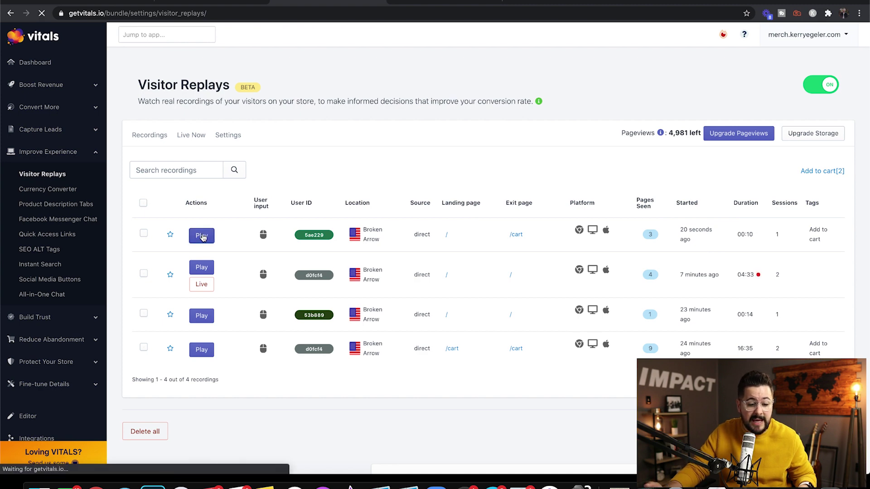
pyautogui.scroll(-4, 222, 241)
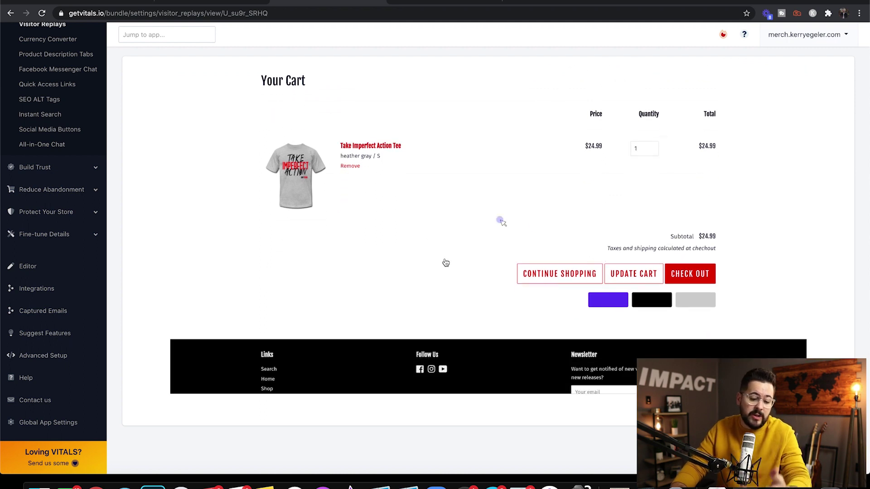
pyautogui.scroll(1, 202, 245)
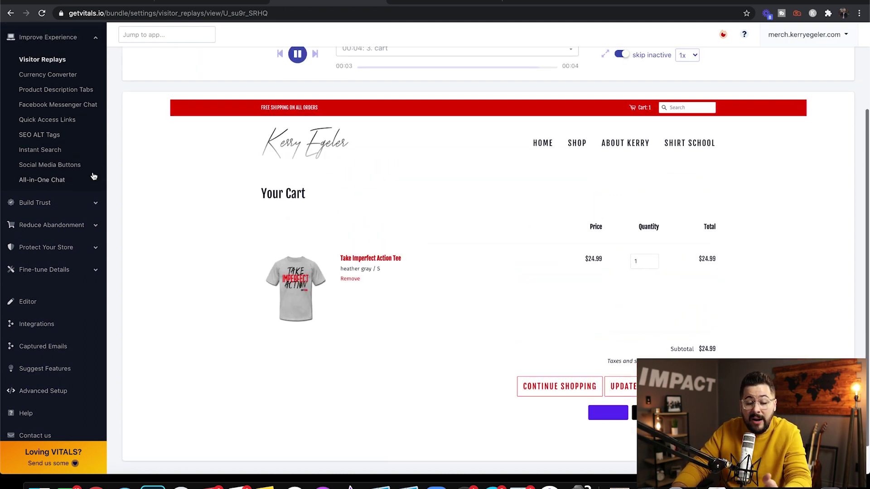
pyautogui.scroll(2, 191, 217)
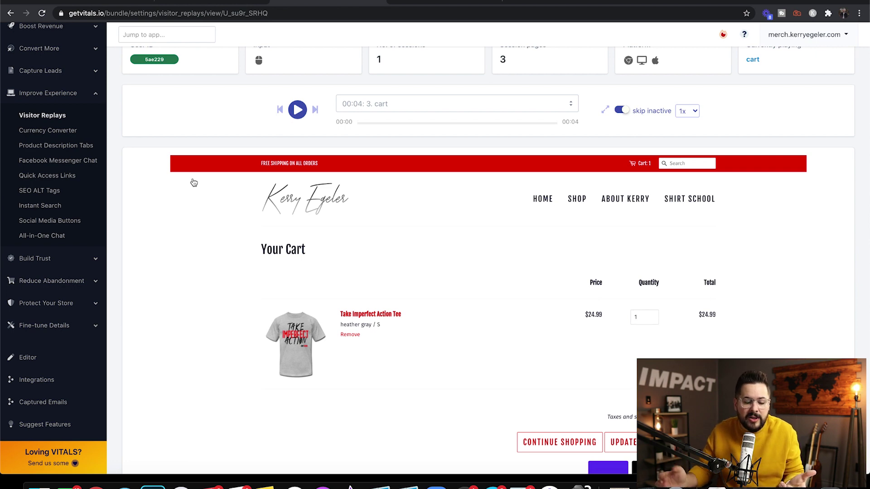
# Open the Facebook Messenger Chat settings under Improve Experience, turn the feature on and look over its options
pyautogui.scroll(2, 181, 180)
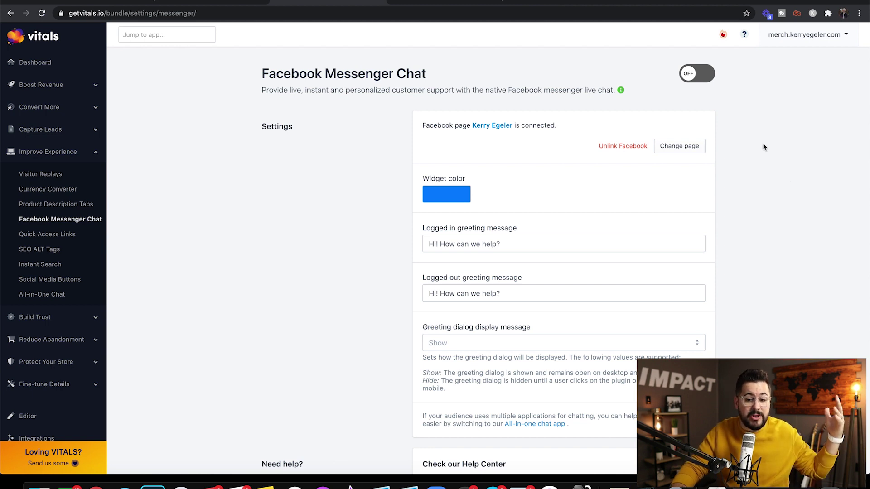
pyautogui.click(700, 79)
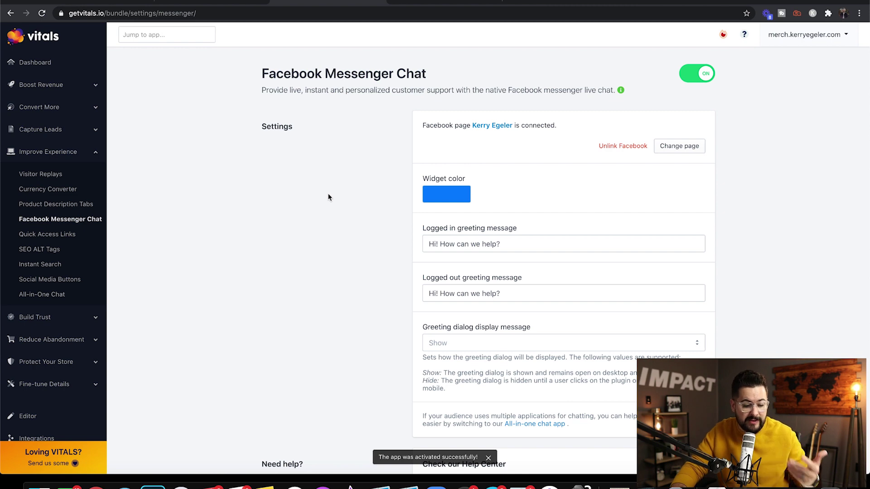
pyautogui.scroll(-5, 328, 197)
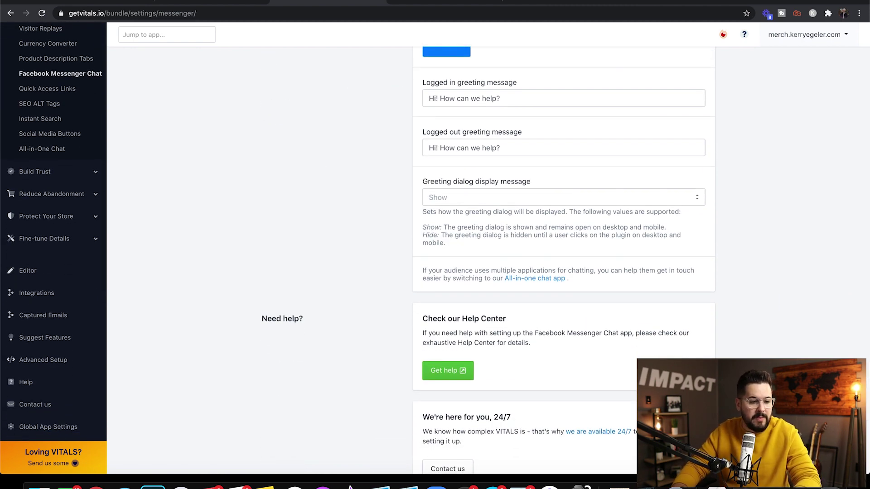
# Open the merch store in a new incognito window and continue as a guest in its Messenger chat widget
pyautogui.click(73, 0)
pyautogui.click(85, 10)
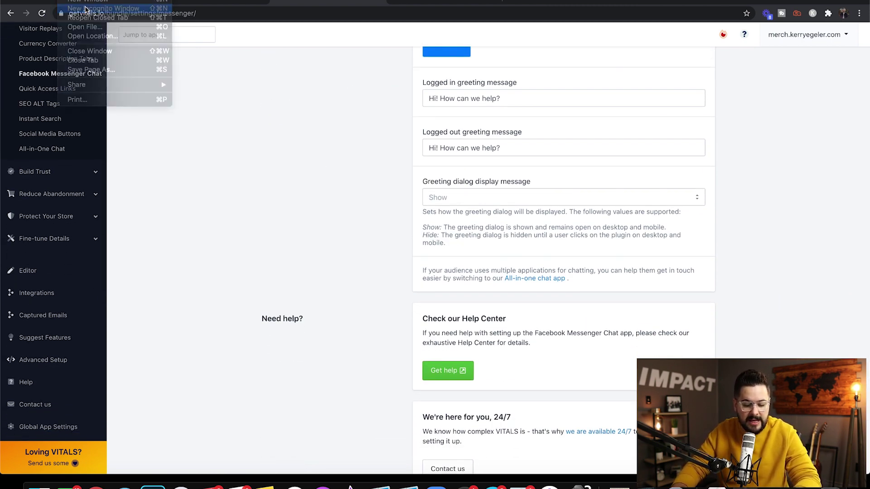
pyautogui.write('merch')
pyautogui.press('Return')
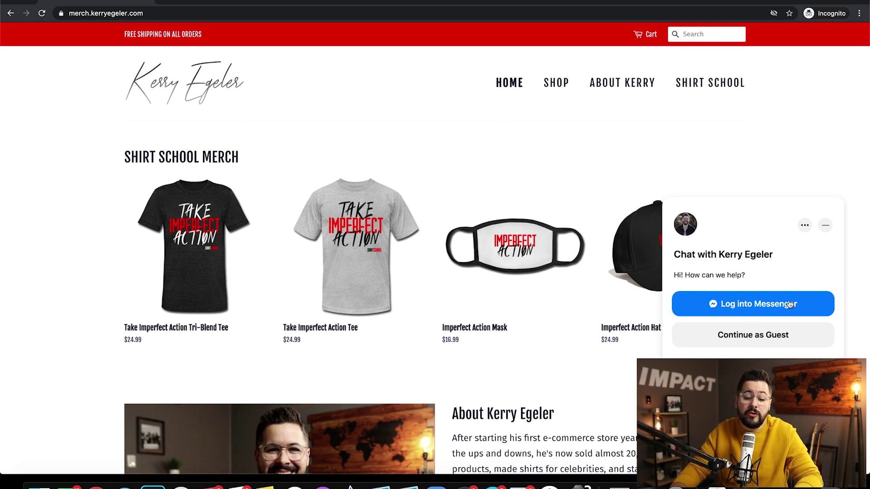
pyautogui.click(775, 337)
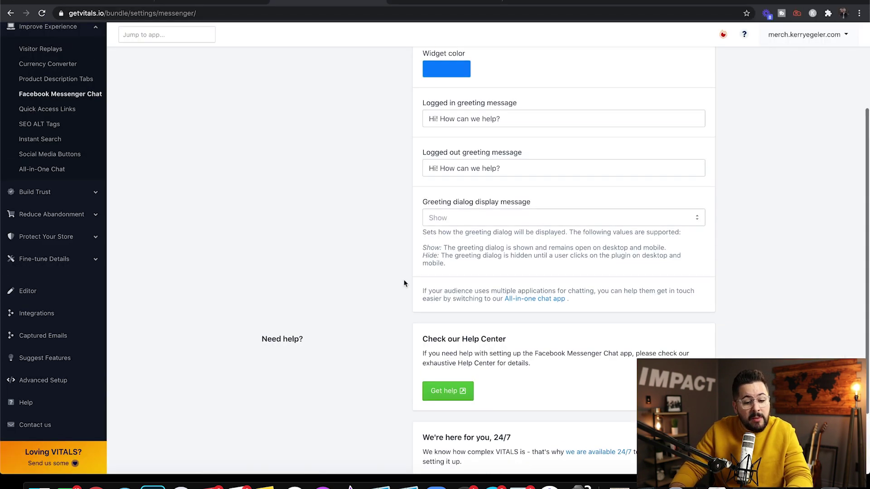
# Review the Facebook Messenger Chat settings in Vitals, including the Show and Hide choices for the greeting dialog display
pyautogui.scroll(3, 404, 279)
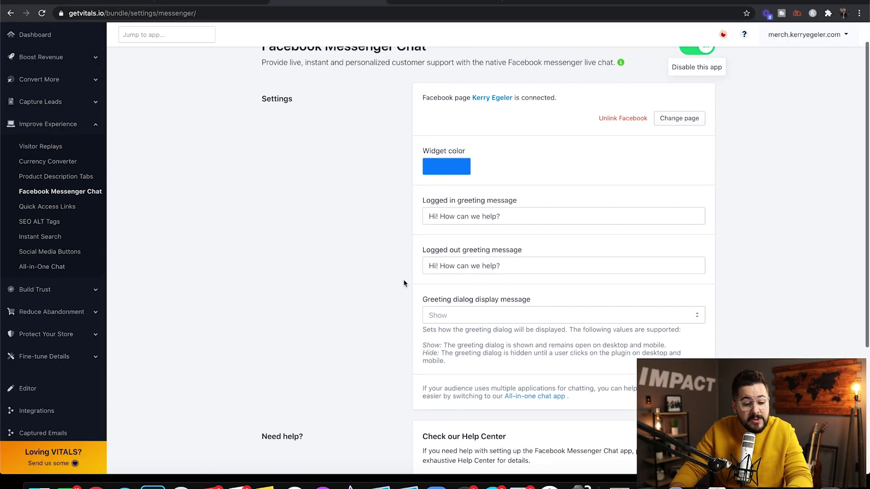
pyautogui.scroll(-3, 403, 279)
pyautogui.scroll(-3, 403, 279)
pyautogui.scroll(5, 403, 279)
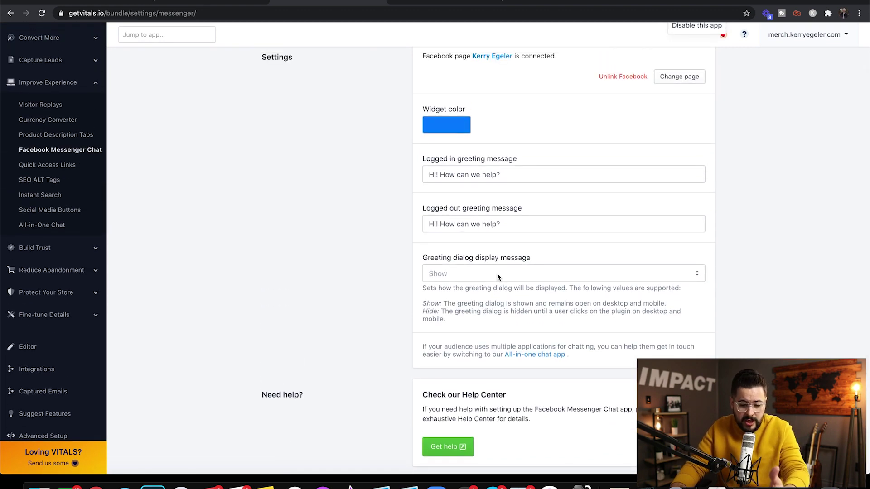
pyautogui.moveTo(434, 257); pyautogui.dragTo(535, 260)
pyautogui.click(545, 273)
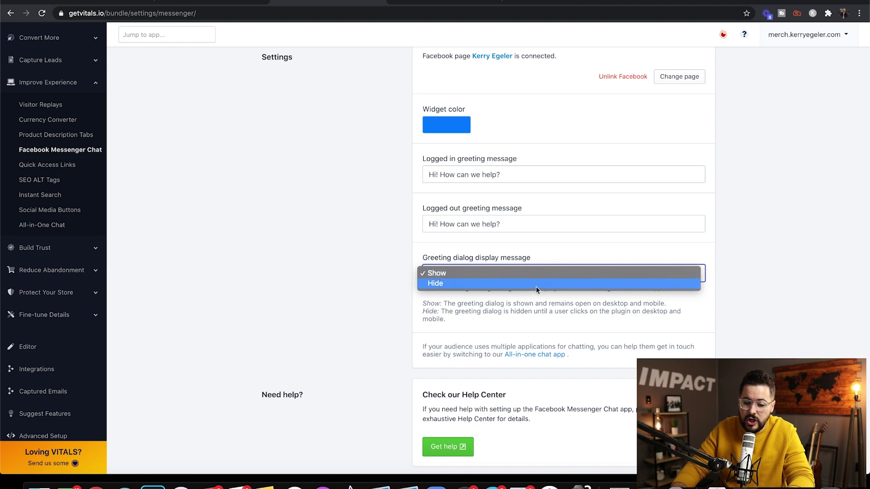
pyautogui.click(379, 263)
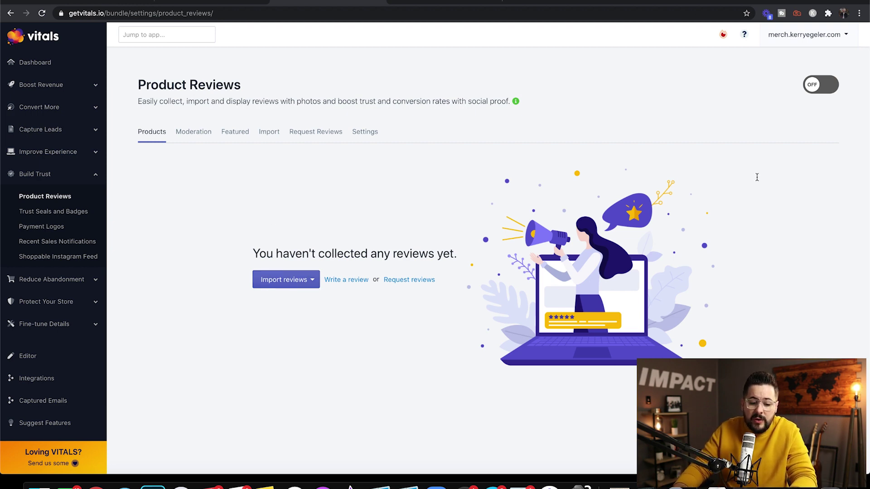
# Look over the import sources for product reviews and the product picker for writing a review, leaving without selecting a product
pyautogui.click(309, 280)
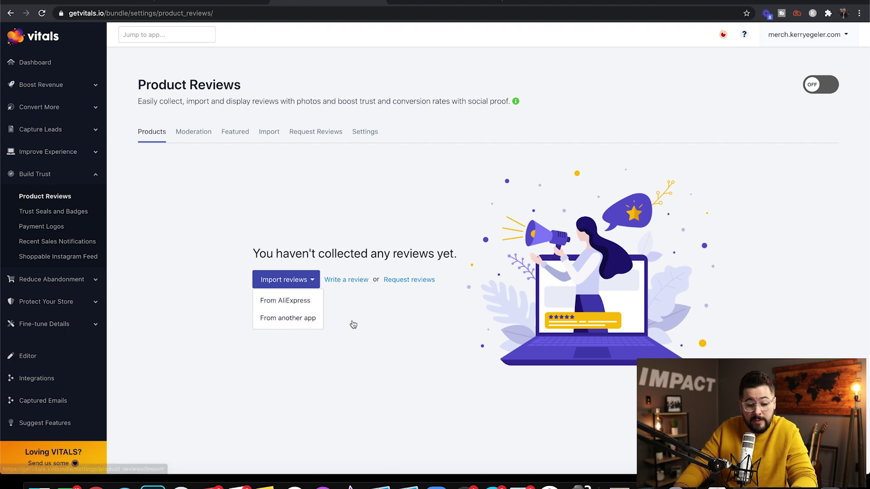
pyautogui.click(362, 301)
pyautogui.click(356, 280)
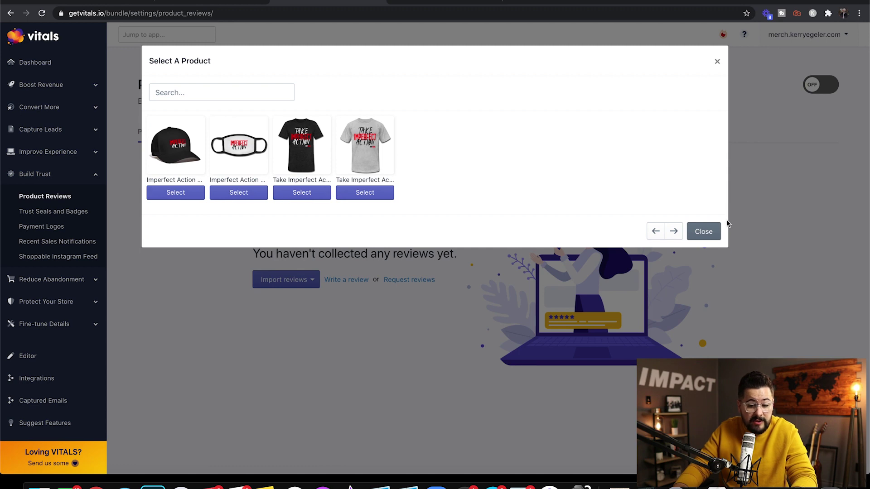
pyautogui.click(703, 232)
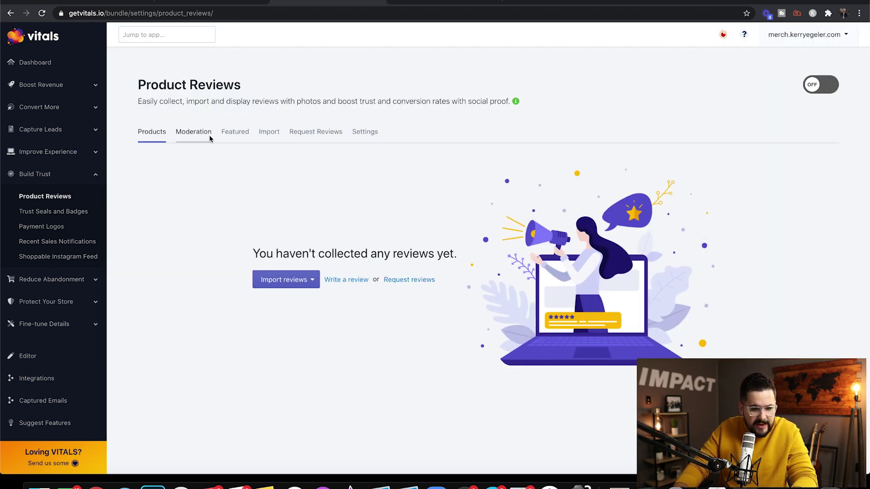
# Review the import and export options for Product Reviews and open the review Moderation section
pyautogui.click(275, 137)
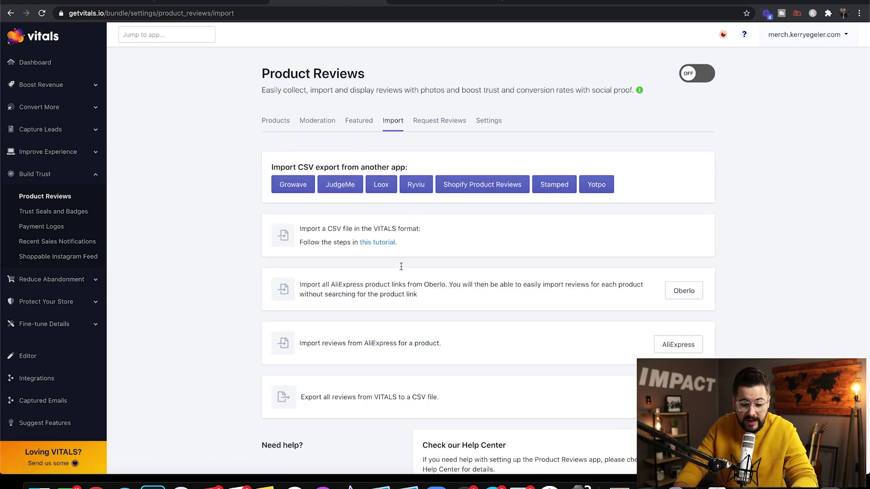
pyautogui.scroll(-3, 412, 323)
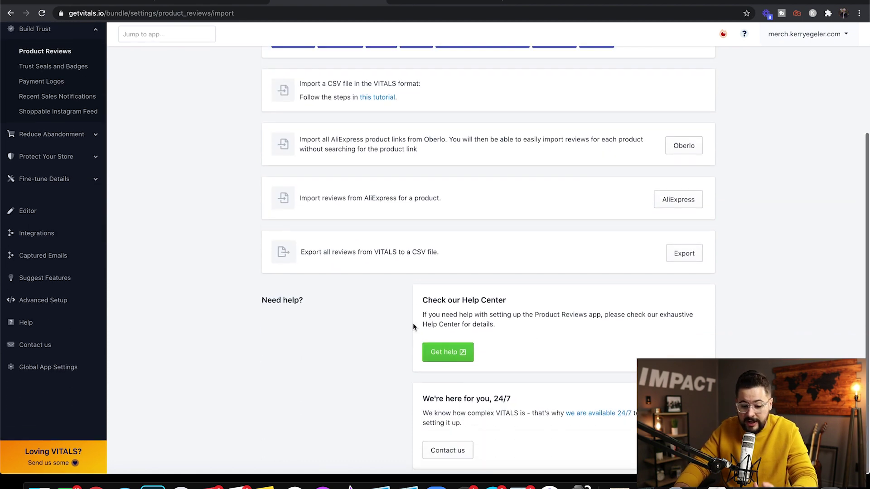
pyautogui.scroll(4, 413, 322)
pyautogui.click(323, 122)
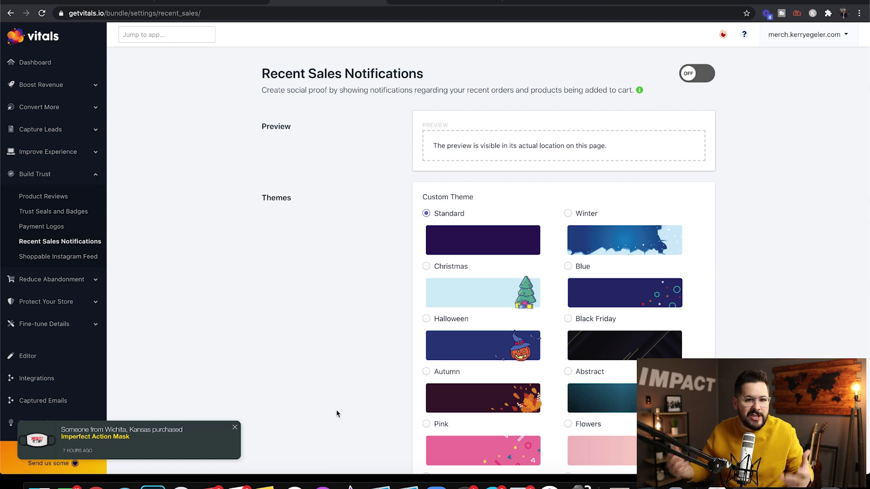
# Look over the custom themes and layout options in the Recent Sales Notifications settings
pyautogui.scroll(-3, 317, 398)
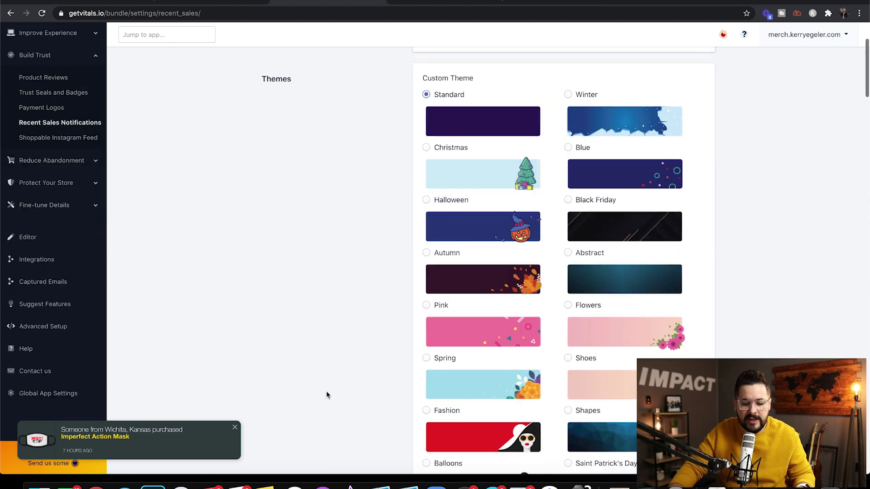
pyautogui.scroll(-4, 326, 395)
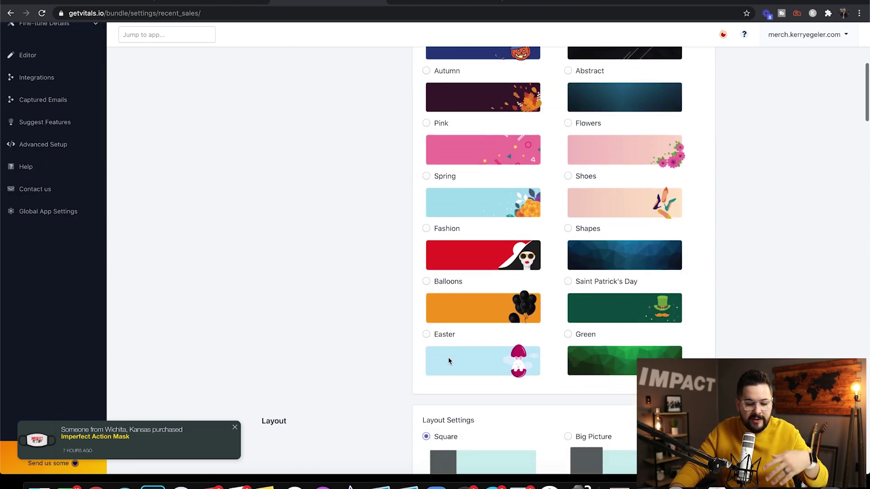
pyautogui.scroll(-4, 546, 313)
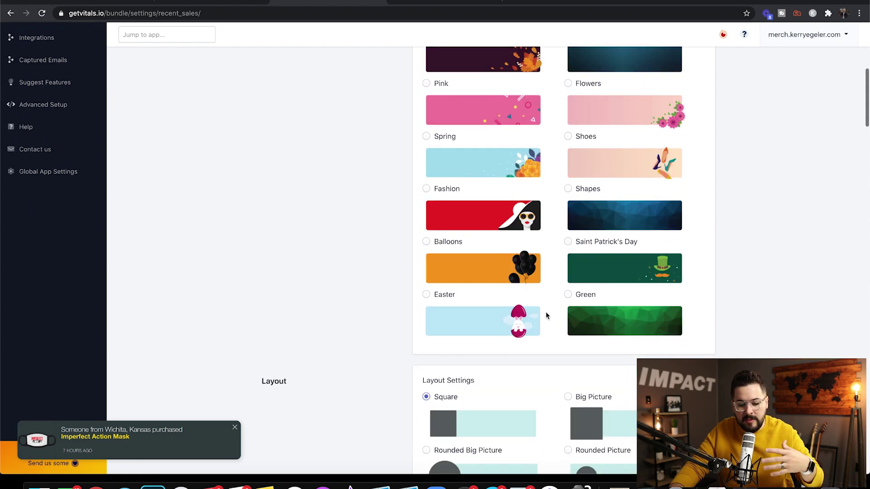
pyautogui.scroll(-1, 545, 312)
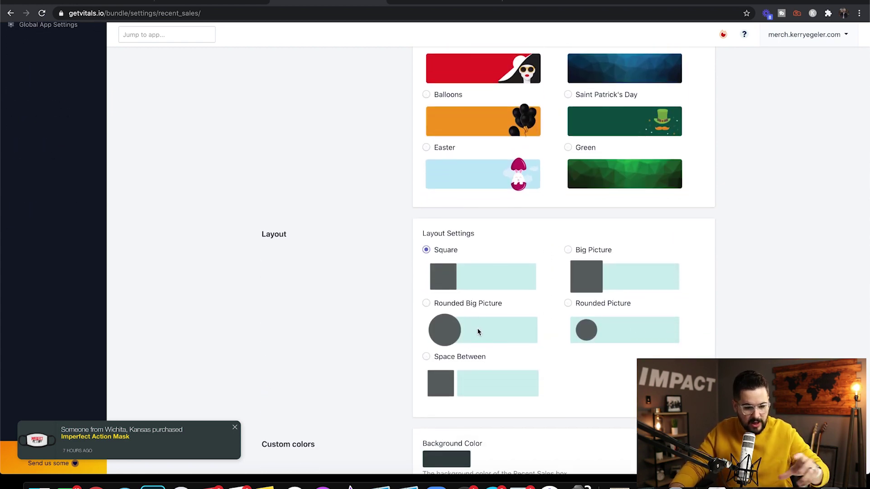
pyautogui.scroll(-1, 479, 325)
pyautogui.scroll(-3, 551, 300)
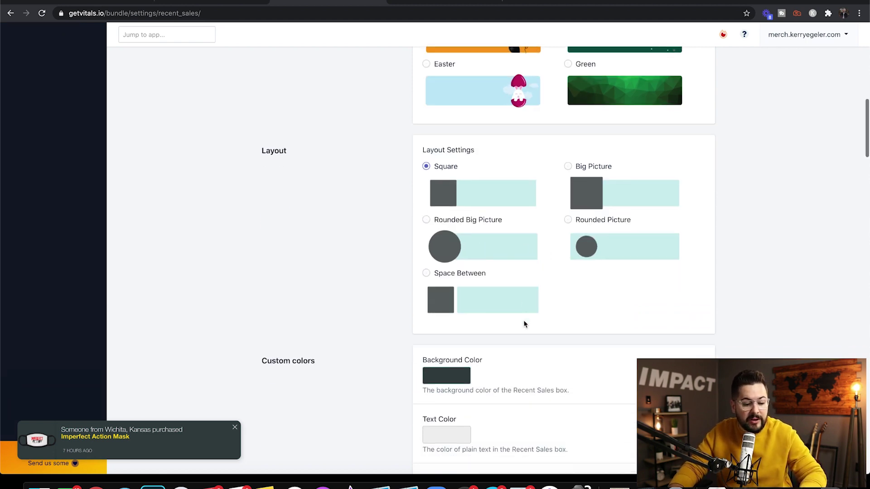
# Examine the custom colors, font sizes, timing and Add To Cart event options for Recent Sales Notifications
pyautogui.scroll(-1, 524, 324)
pyautogui.scroll(-4, 471, 346)
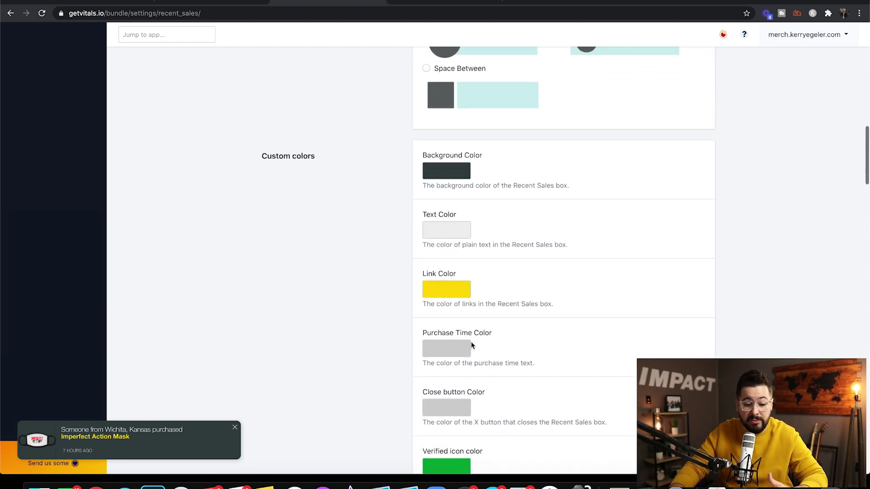
pyautogui.scroll(-6, 506, 301)
pyautogui.scroll(-5, 507, 302)
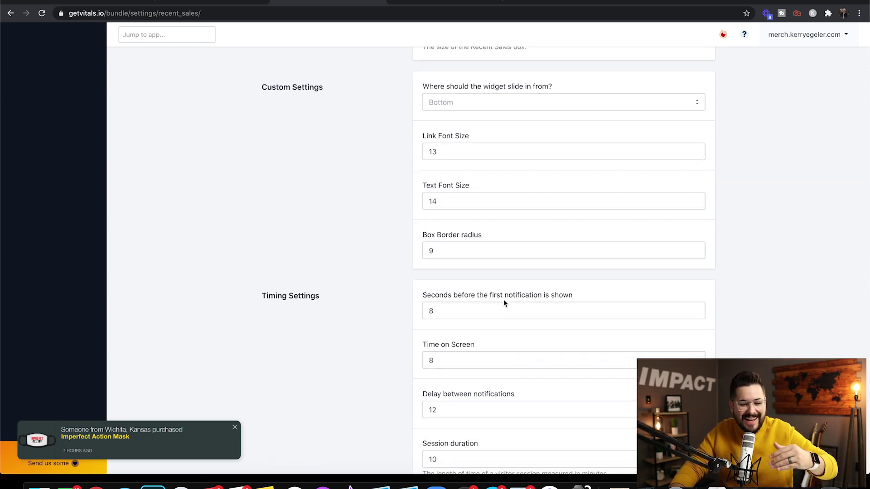
pyautogui.scroll(-8, 504, 302)
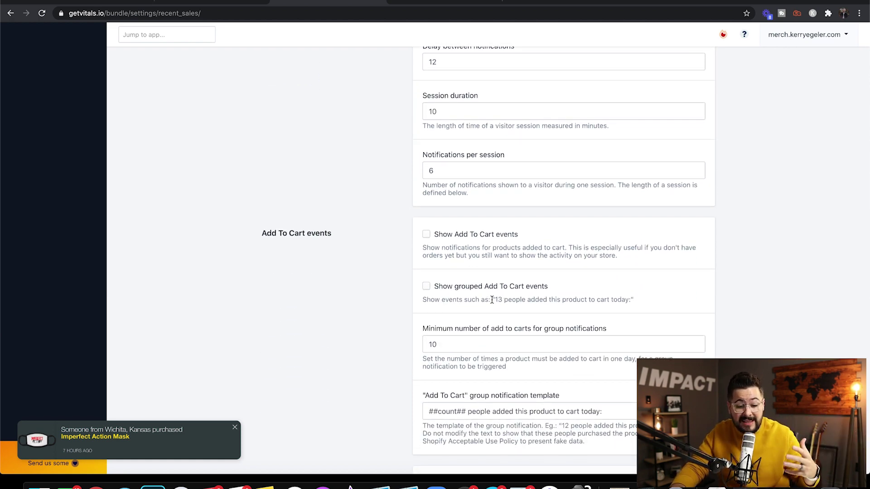
pyautogui.scroll(15, 494, 300)
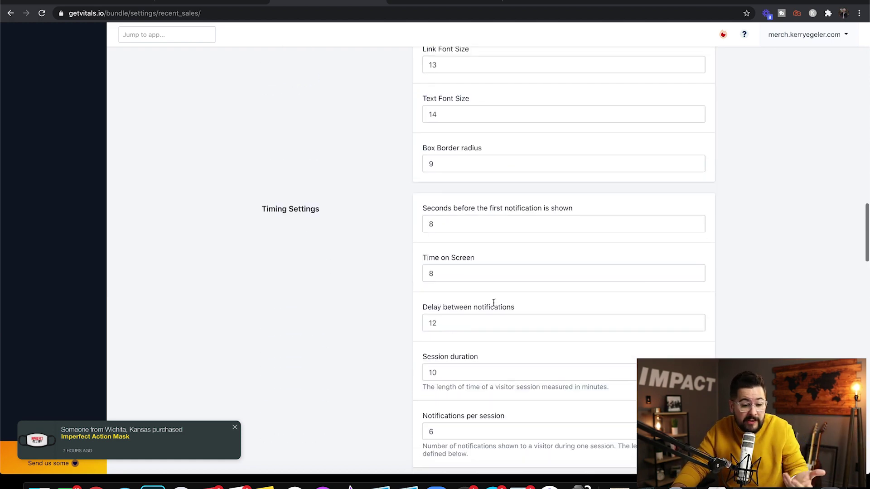
pyautogui.scroll(1, 495, 305)
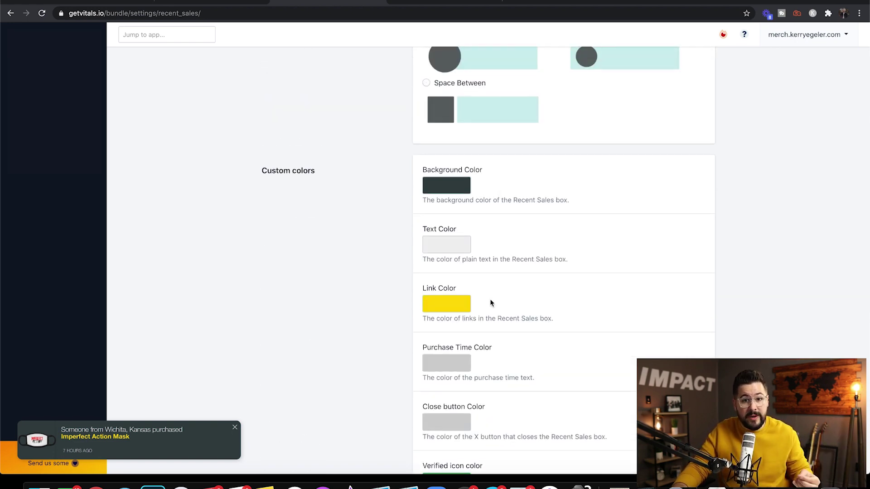
pyautogui.scroll(20, 491, 303)
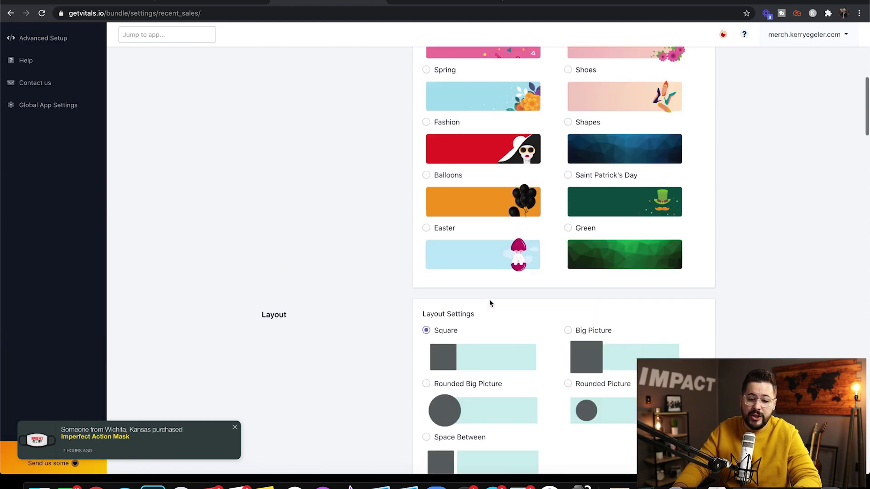
pyautogui.scroll(1, 489, 303)
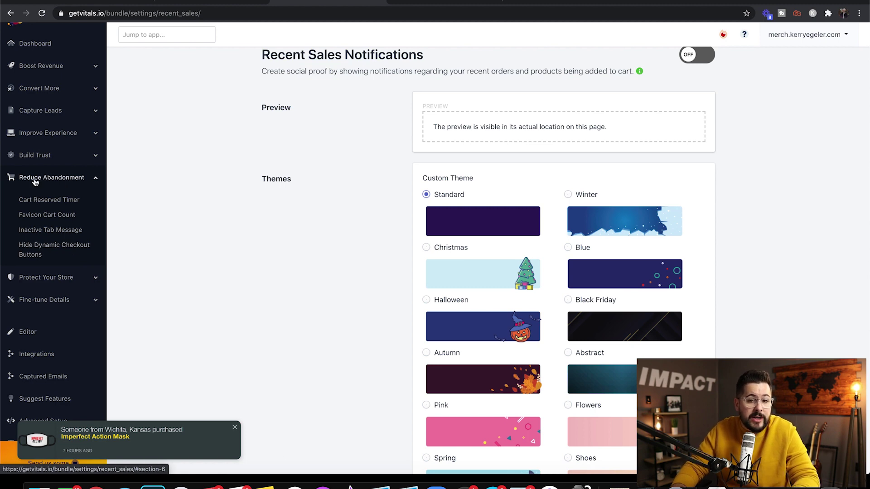
# Open the Hide Dynamic Checkout Buttons settings under Reduce Abandonment, and open the Take Imperfect Action Tee's product page in the merch store
pyautogui.click(44, 251)
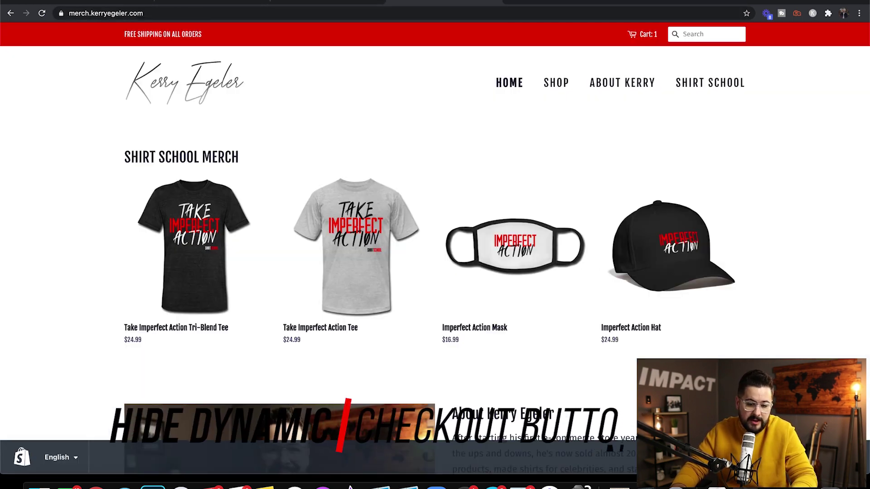
pyautogui.click(453, 2)
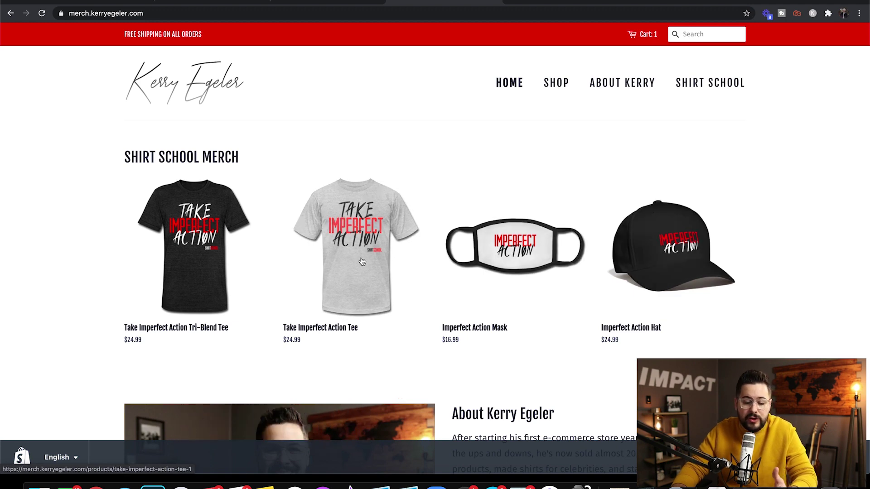
pyautogui.click(363, 262)
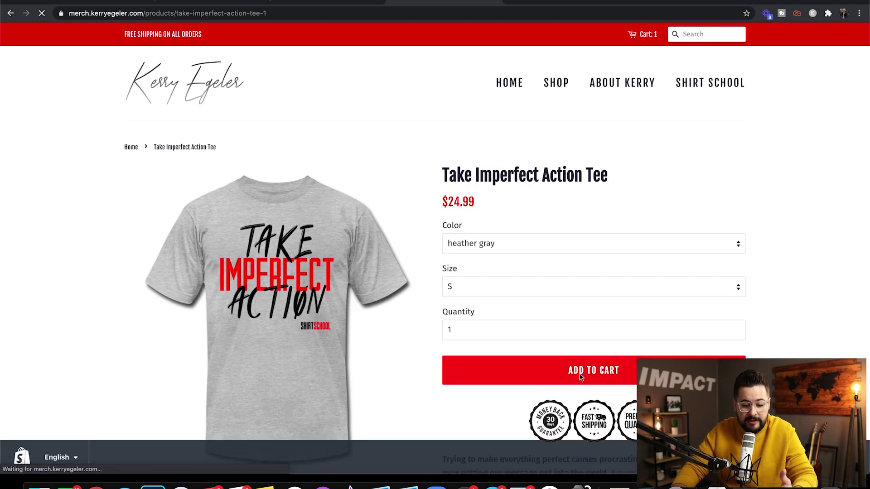
# Add the heather gray size S tee to the cart and minimize the chat popup to examine the cart's payment buttons
pyautogui.scroll(-5, 550, 357)
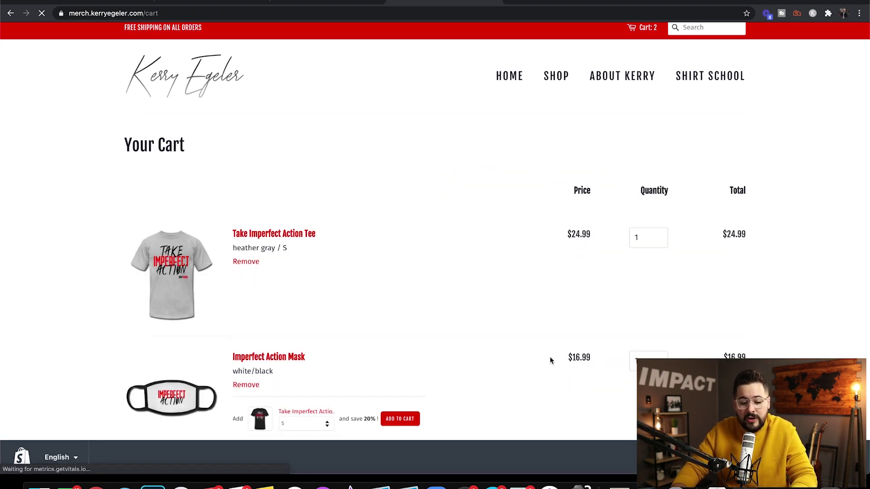
pyautogui.scroll(-2, 550, 357)
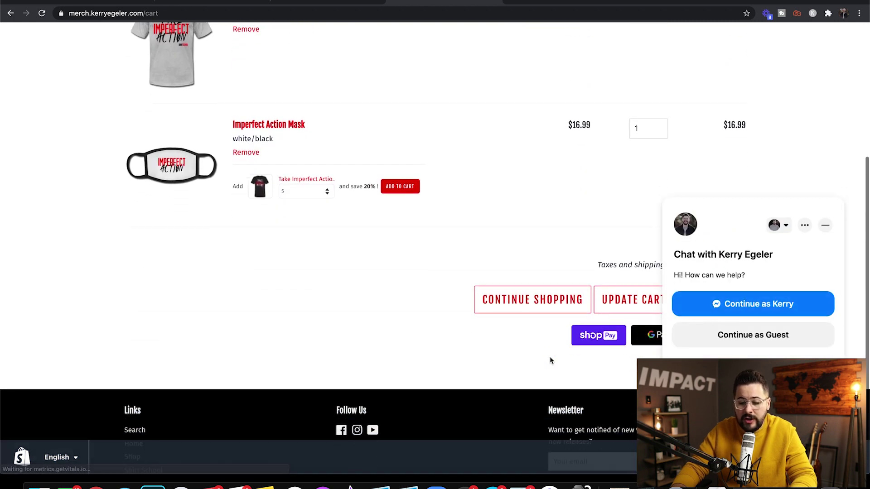
pyautogui.click(825, 225)
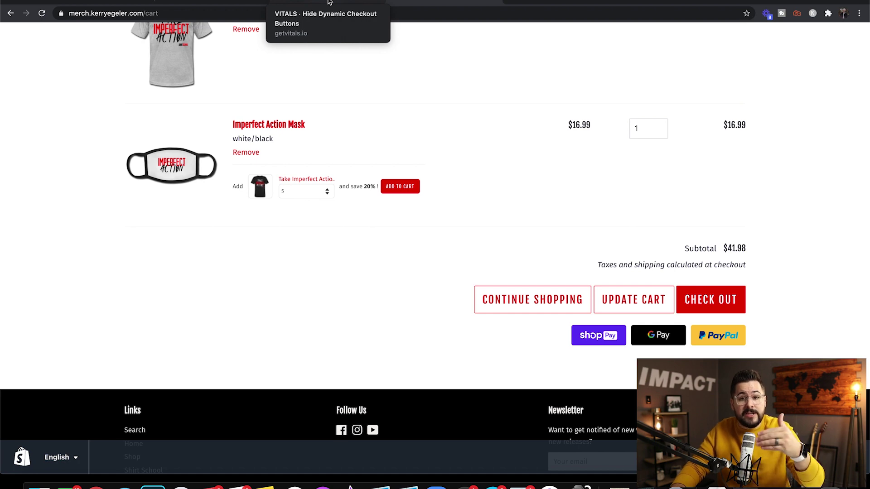
# Return to the Vitals settings, turn on Hide Dynamic Checkout Buttons and look over the rest of the page
pyautogui.click(329, 3)
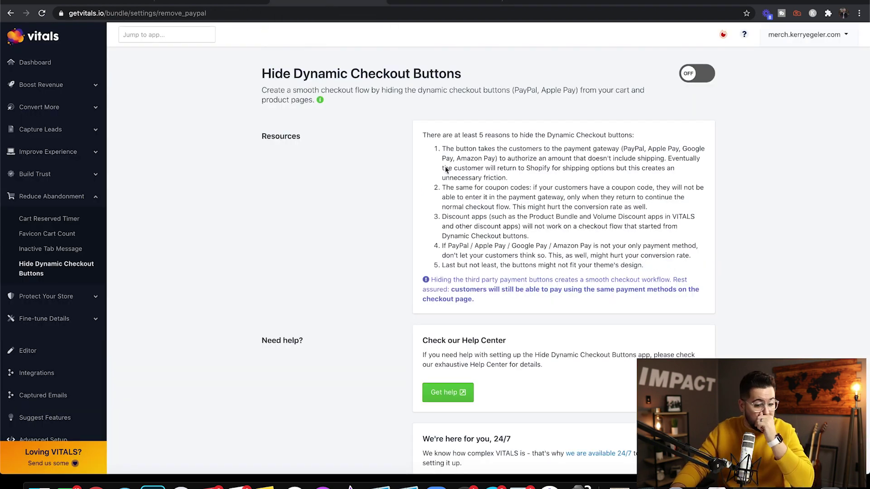
pyautogui.click(707, 75)
pyautogui.scroll(-3, 586, 305)
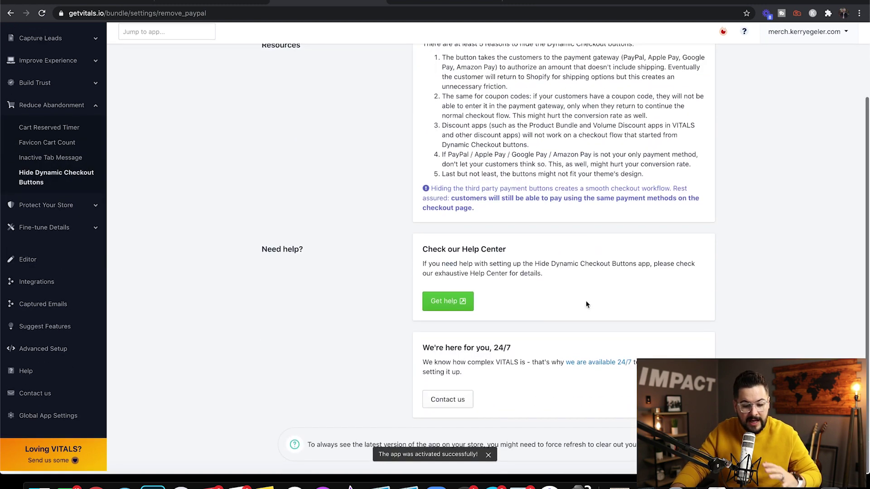